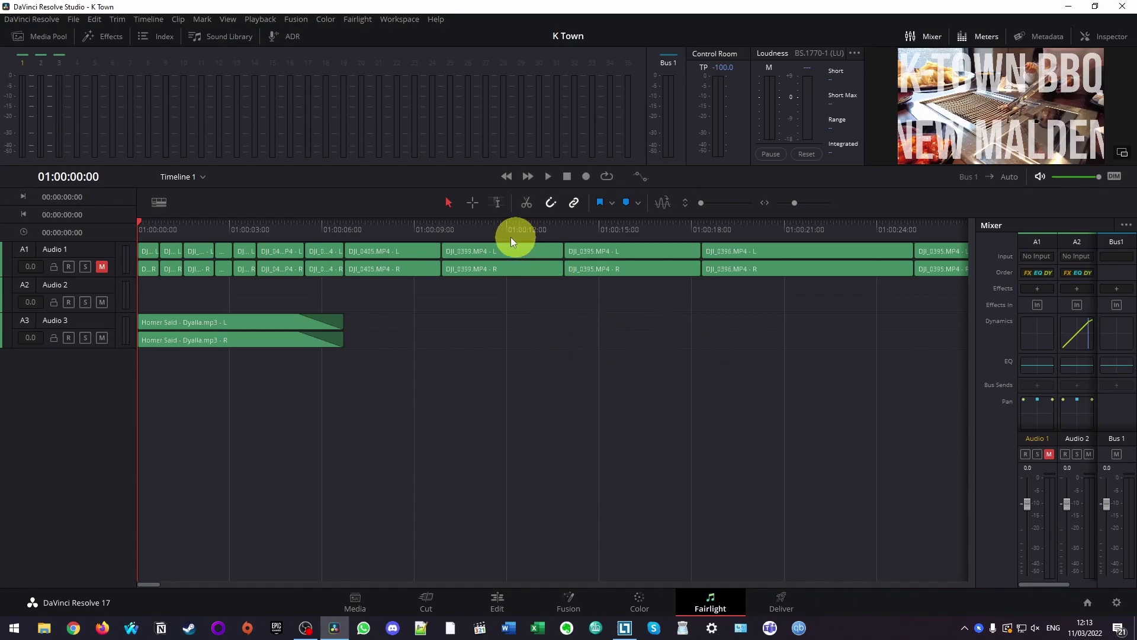
Step: Look at Audio 2's input patching in Resolve, then close the patch window without patching
{"action": "left_click", "coordinate": [1088, 258]}
{"action": "left_click", "coordinate": [1086, 285]}
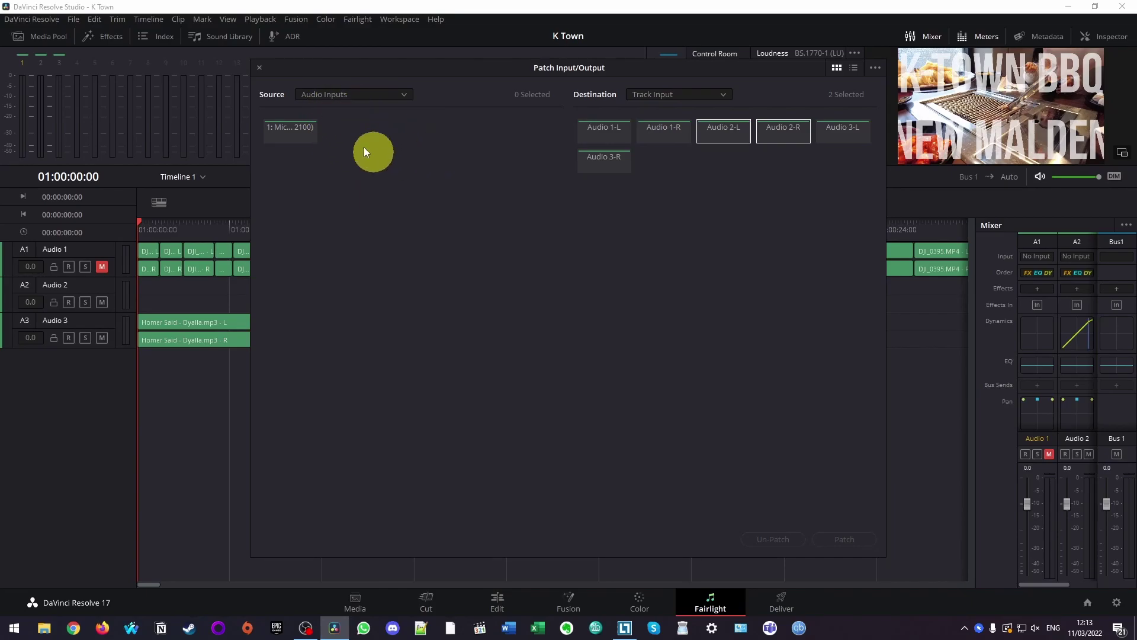
{"action": "left_click", "coordinate": [260, 68]}
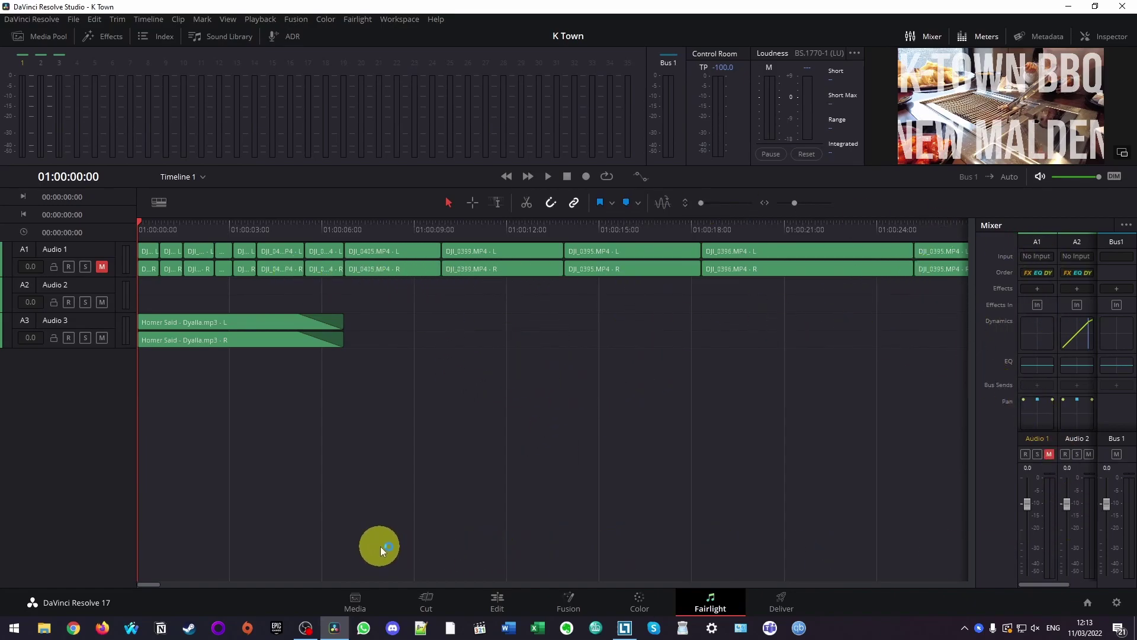
Step: Open Windows Sound settings from the taskbar speaker icon and reposition the window
{"action": "left_click", "coordinate": [1035, 628]}
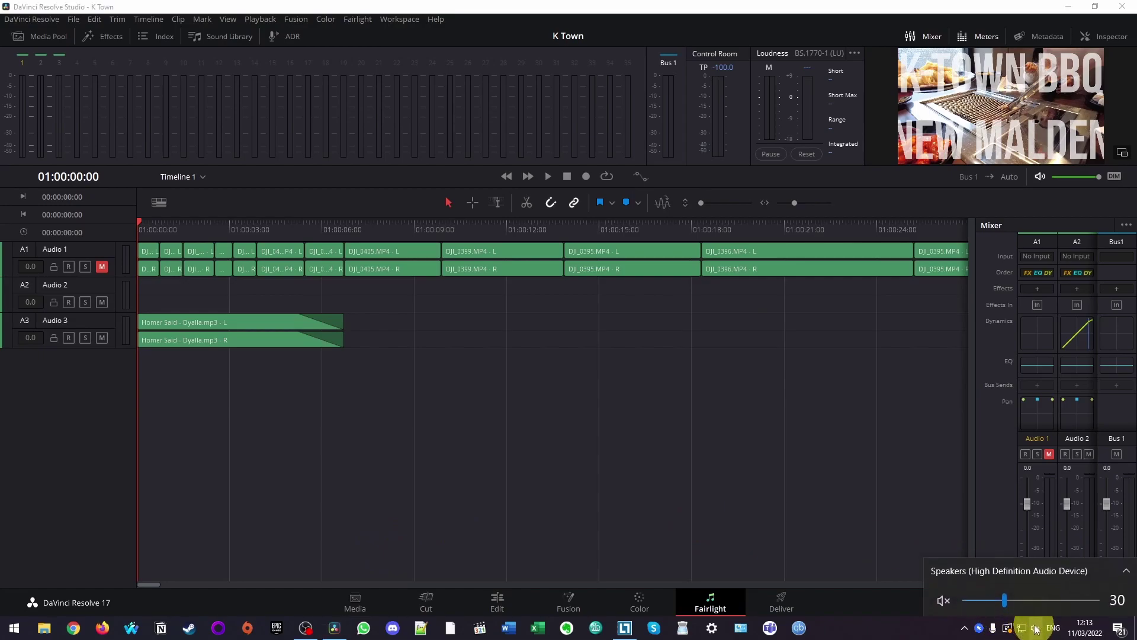
{"action": "left_click", "coordinate": [1103, 568]}
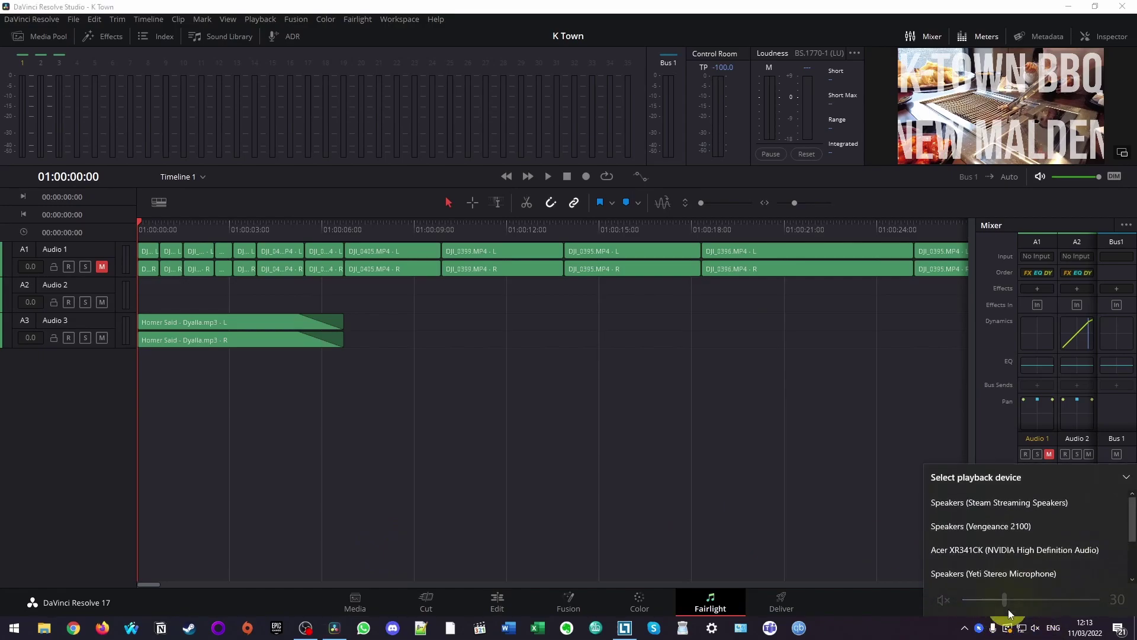
{"action": "right_click", "coordinate": [1033, 635]}
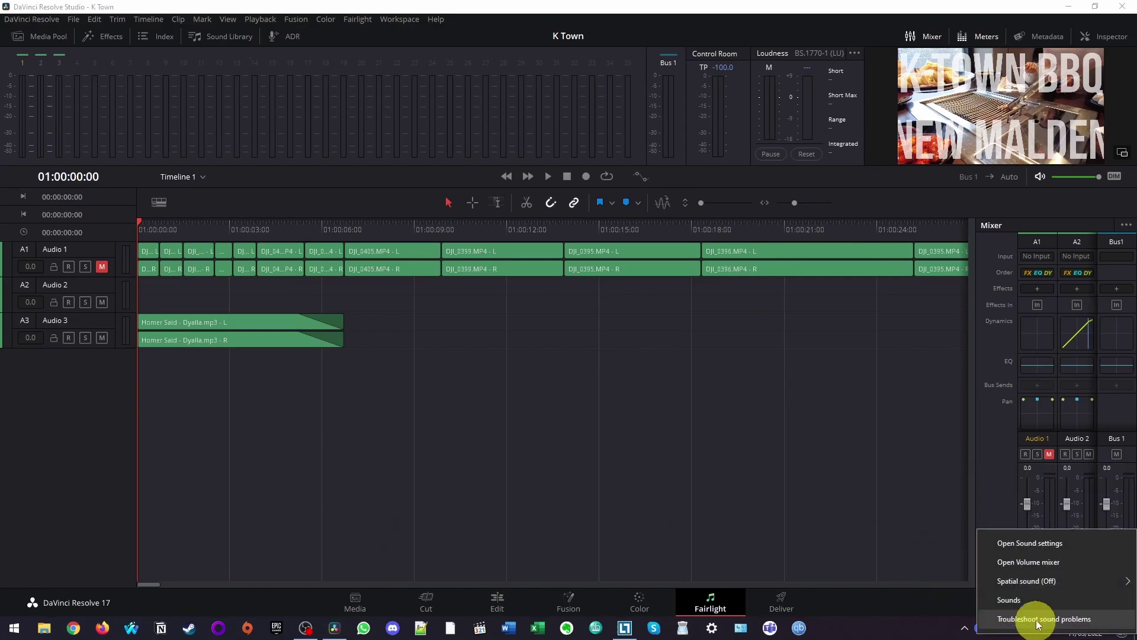
{"action": "left_click", "coordinate": [1015, 542]}
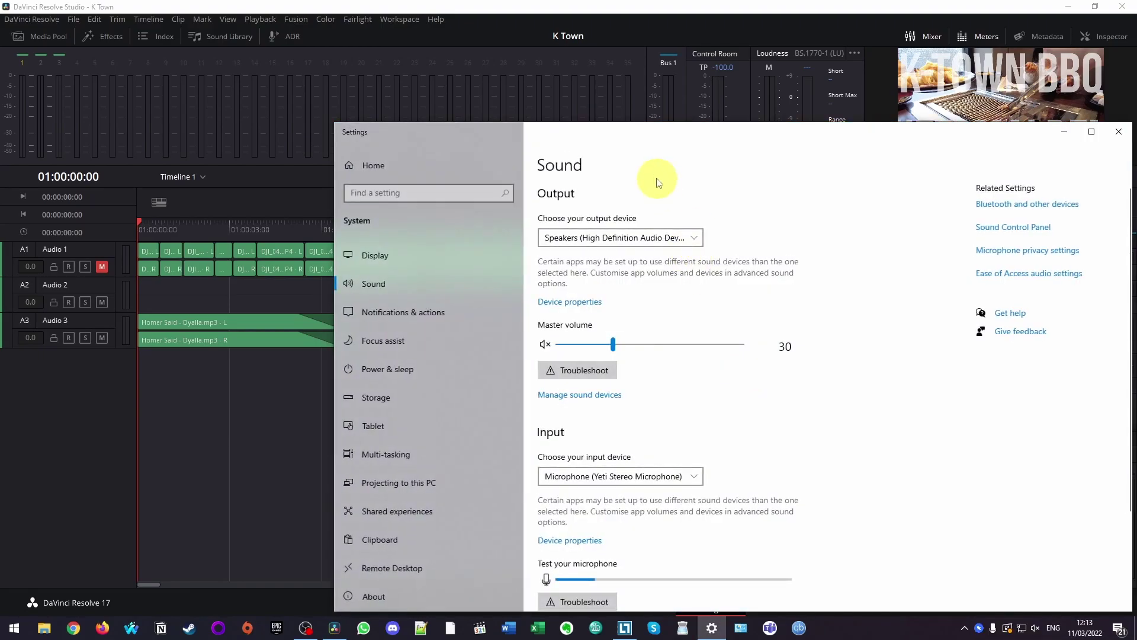
{"action": "left_click_drag", "start_coordinate": [604, 125], "coordinate": [469, 86]}
Step: Choose Yeti Stereo Microphone as the Windows input device
{"action": "left_click", "coordinate": [470, 434]}
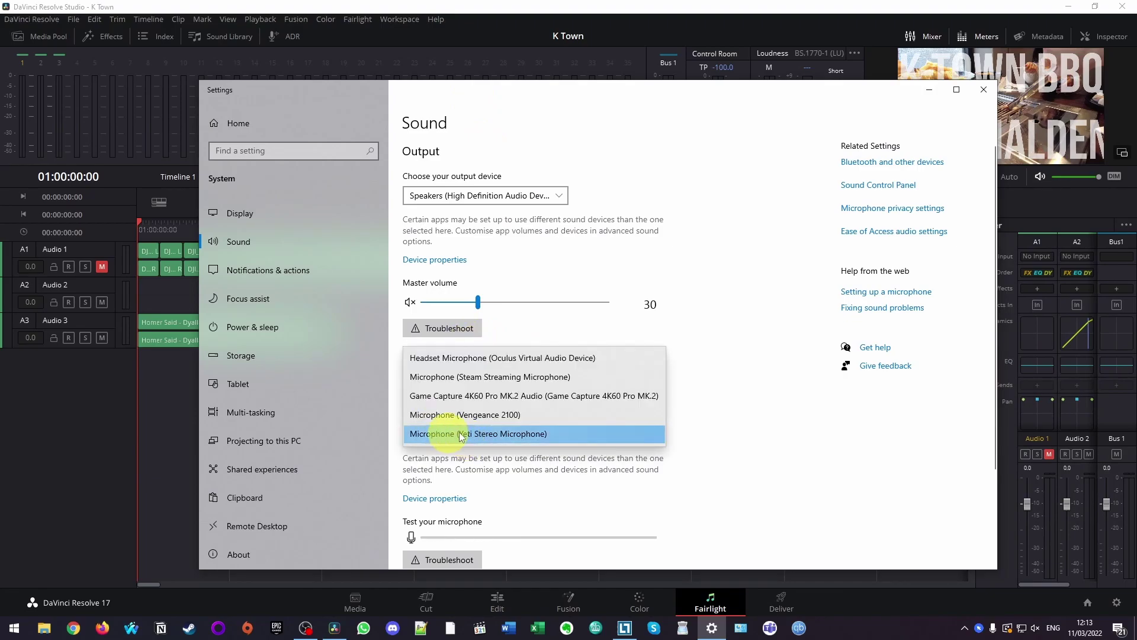
{"action": "left_click", "coordinate": [542, 486]}
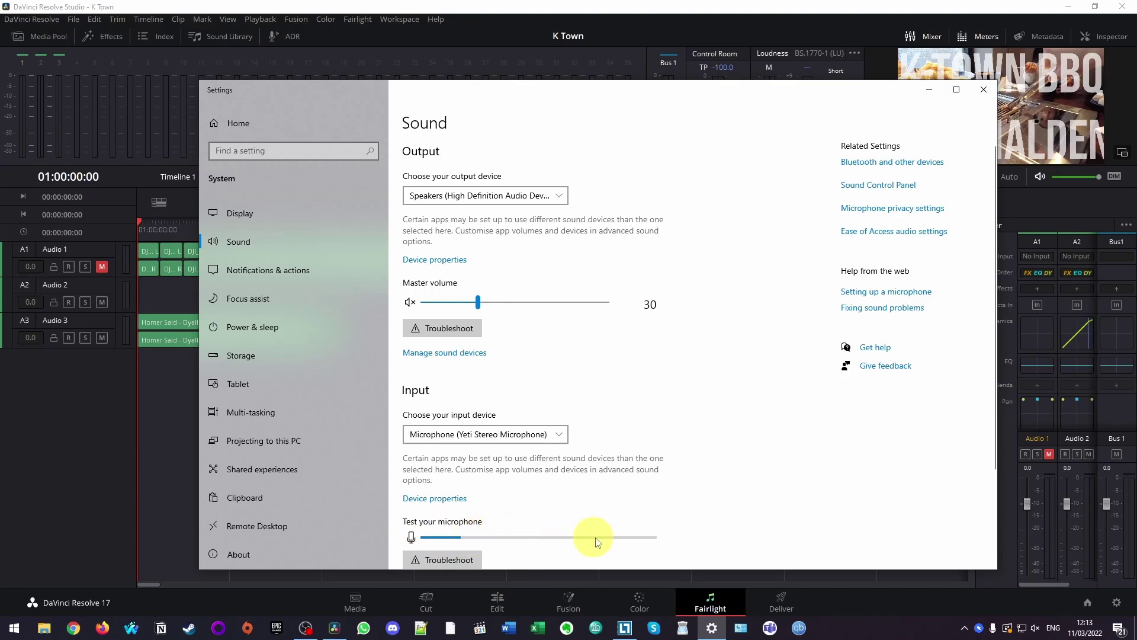
{"action": "left_click", "coordinate": [508, 435]}
{"action": "left_click", "coordinate": [506, 434]}
Step: Open Resolve's Patch Input/Output window for Audio 2, then bring Windows Sound settings forward
{"action": "left_click", "coordinate": [184, 417]}
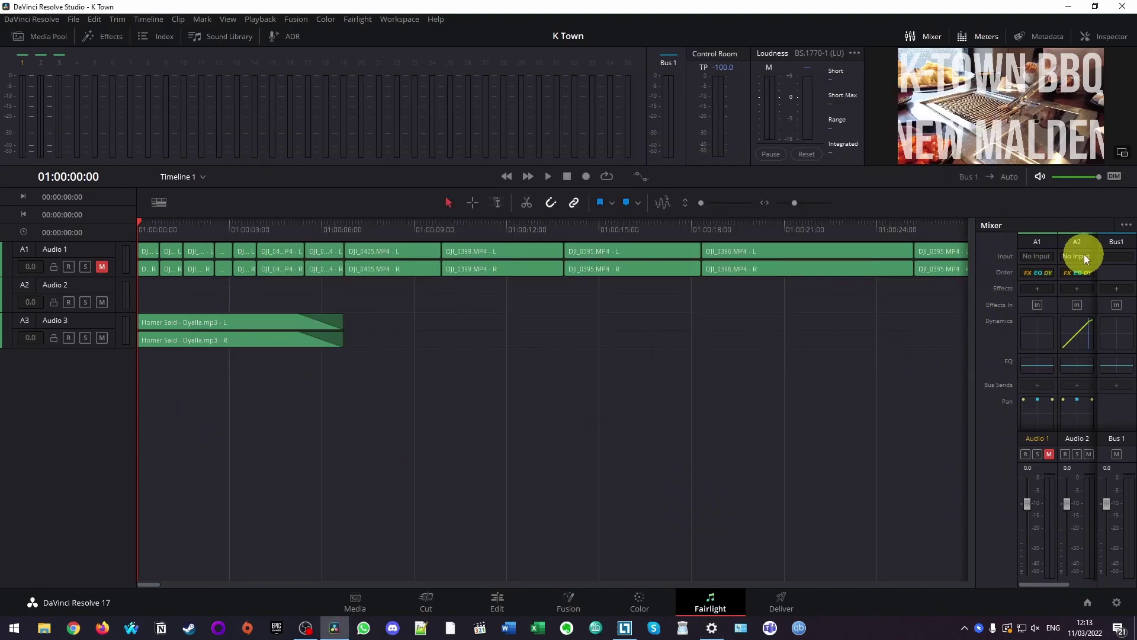
{"action": "left_click", "coordinate": [1076, 290]}
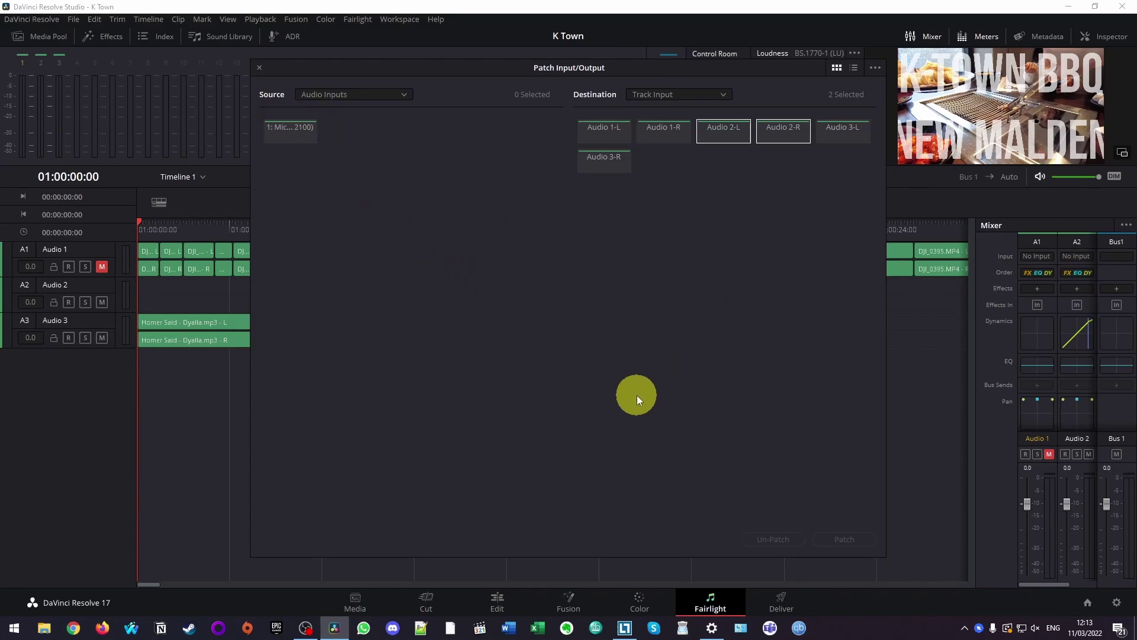
{"action": "left_click", "coordinate": [713, 626]}
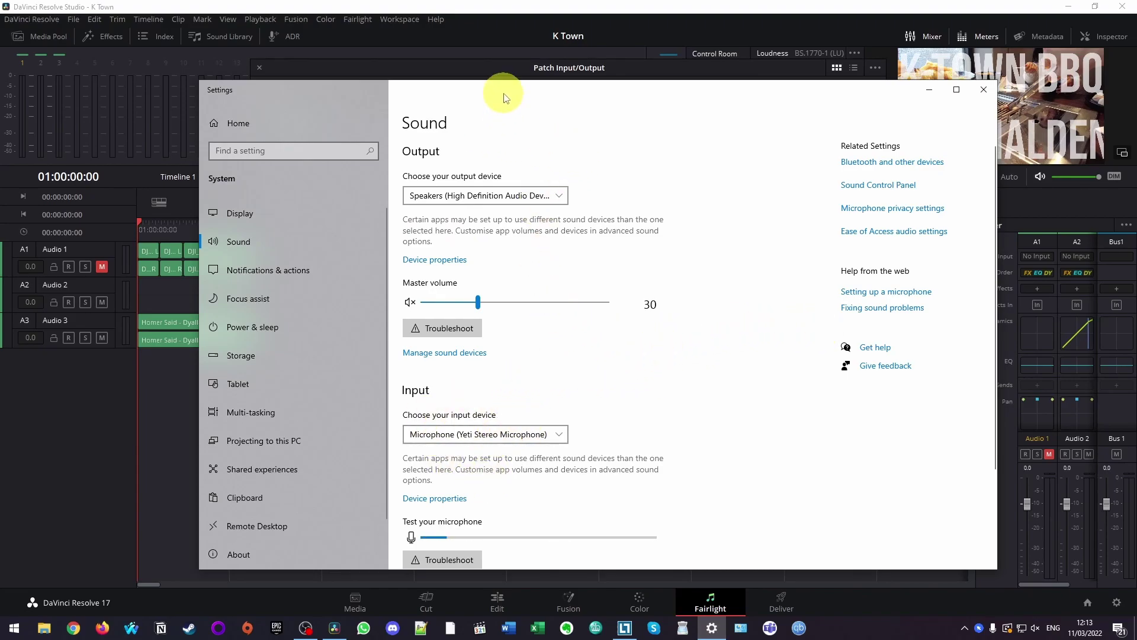
Step: Search 'control' from Start and open Control Panel's Hardware and Sound page
{"action": "mouse_move", "coordinate": [500, 93]}
{"action": "left_mouse_down"}
{"action": "mouse_move", "coordinate": [465, 101]}
{"action": "mouse_move", "coordinate": [472, 128]}
{"action": "mouse_move", "coordinate": [481, 86]}
{"action": "left_mouse_up"}
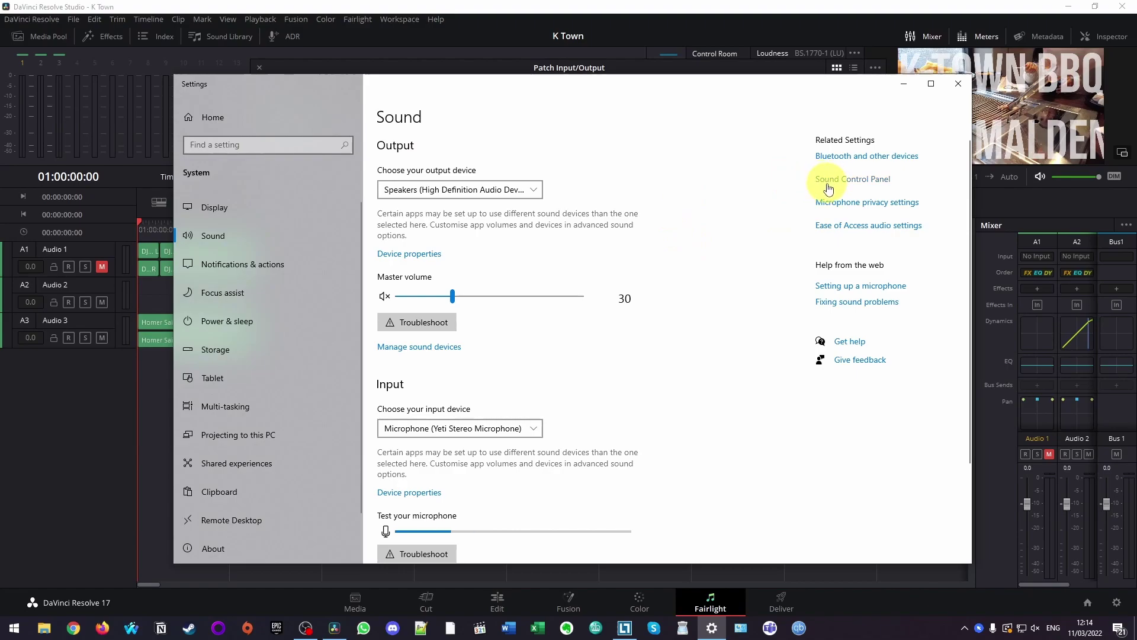
{"action": "left_click", "coordinate": [5, 631]}
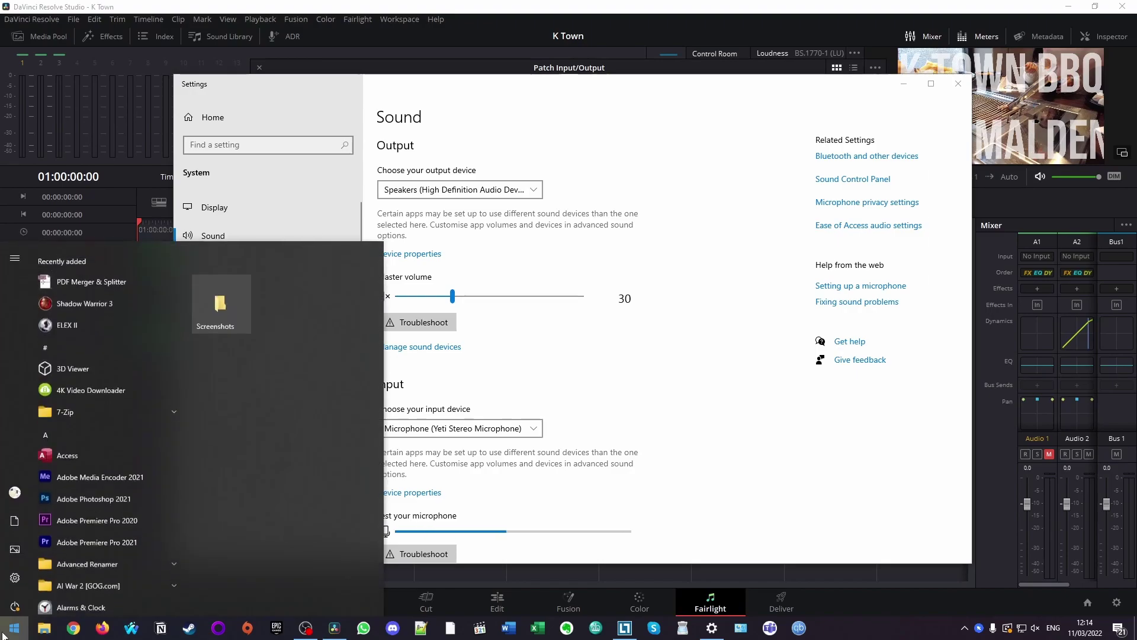
{"action": "type", "text": "control"}
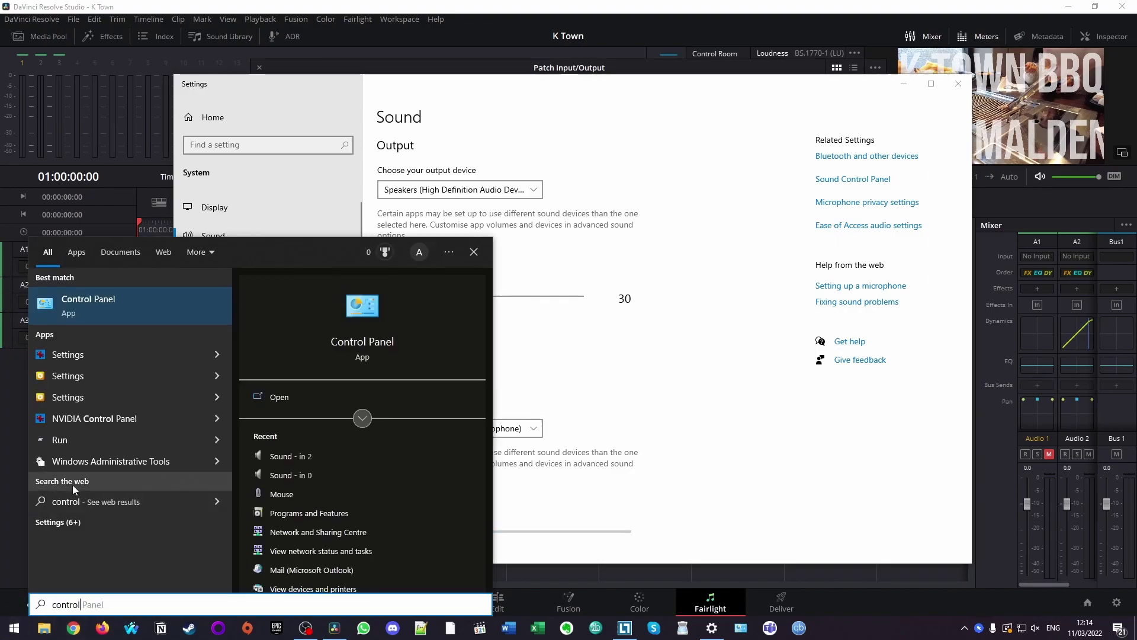
{"action": "left_click", "coordinate": [83, 316]}
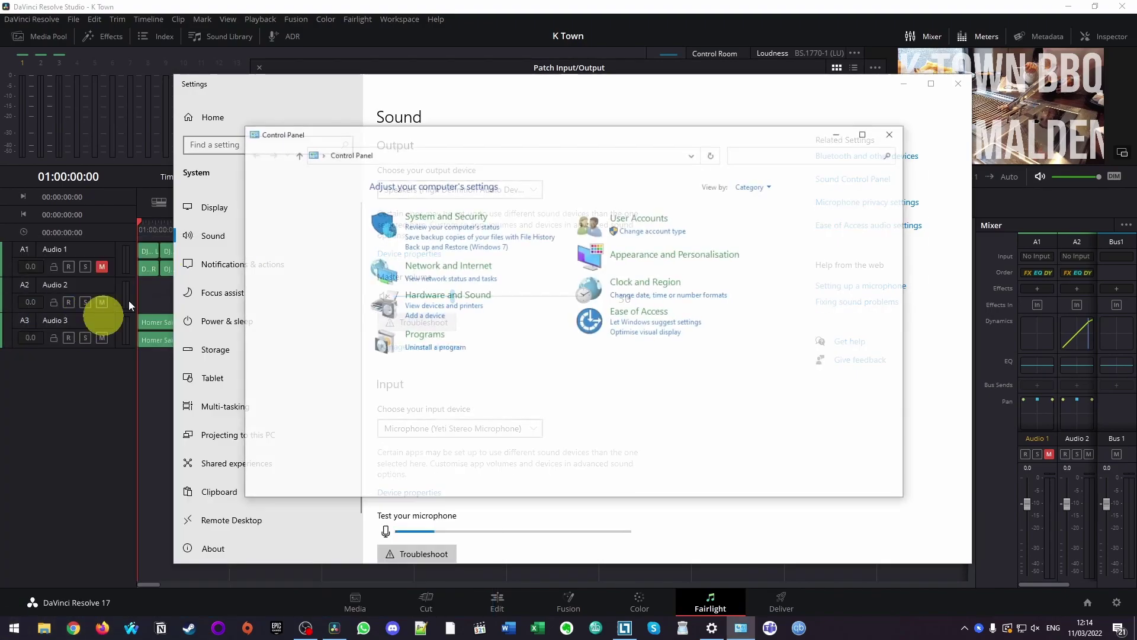
{"action": "left_click", "coordinate": [447, 295]}
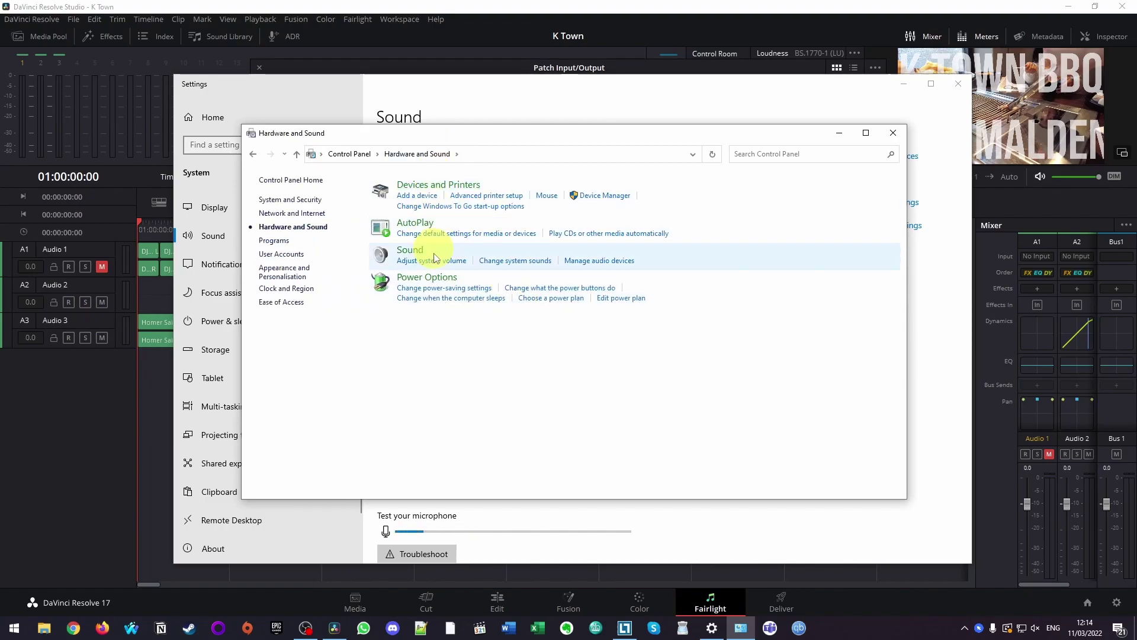
Step: Open the Sound dialog, close Hardware and Sound, and select Speakers on the Playback tab
{"action": "left_click", "coordinate": [413, 251]}
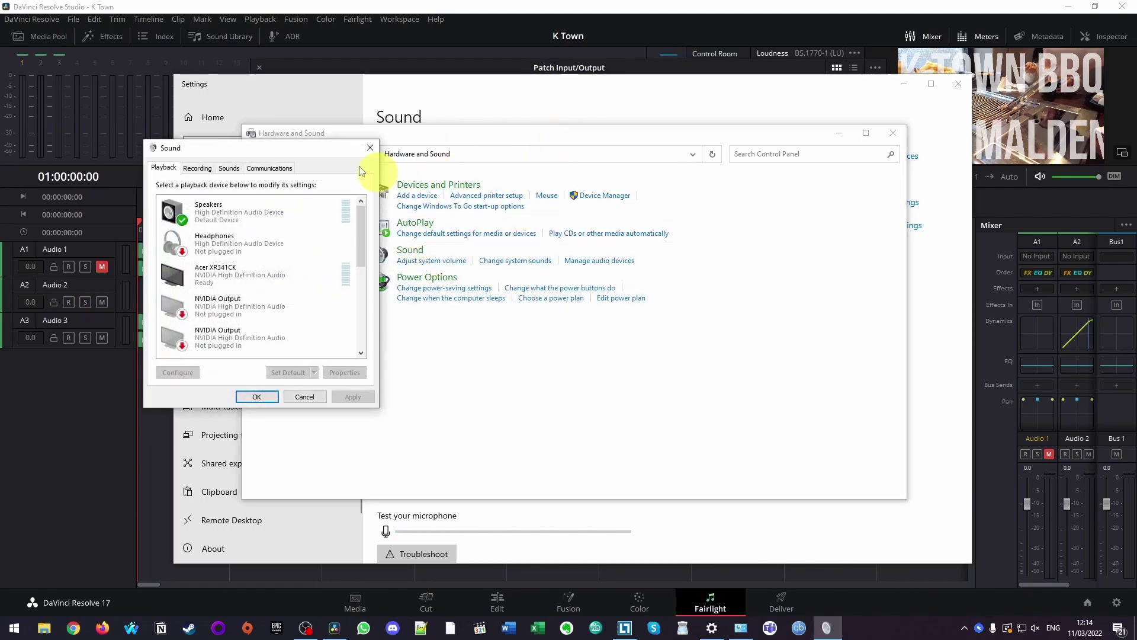
{"action": "left_click", "coordinate": [891, 133]}
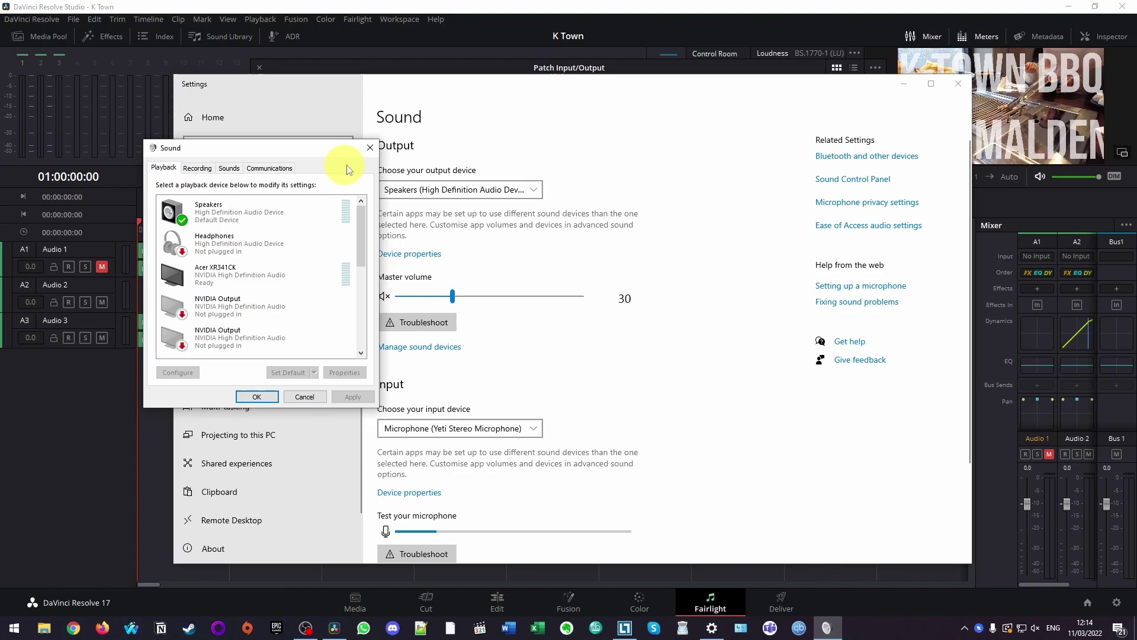
{"action": "left_click_drag", "start_coordinate": [321, 148], "coordinate": [225, 168]}
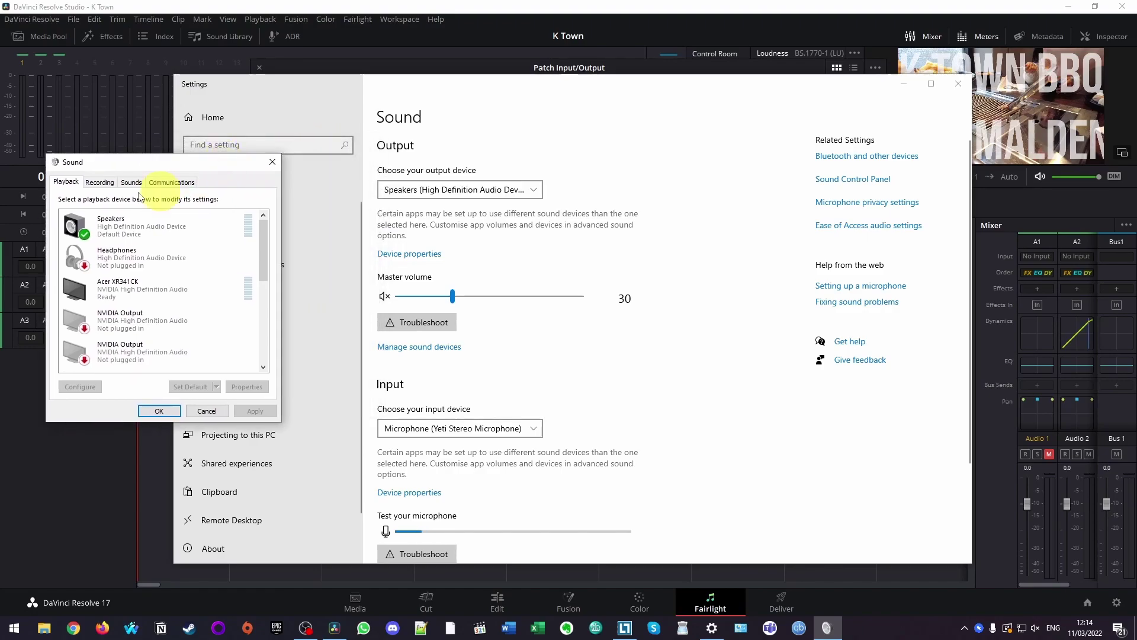
{"action": "left_click", "coordinate": [287, 147]}
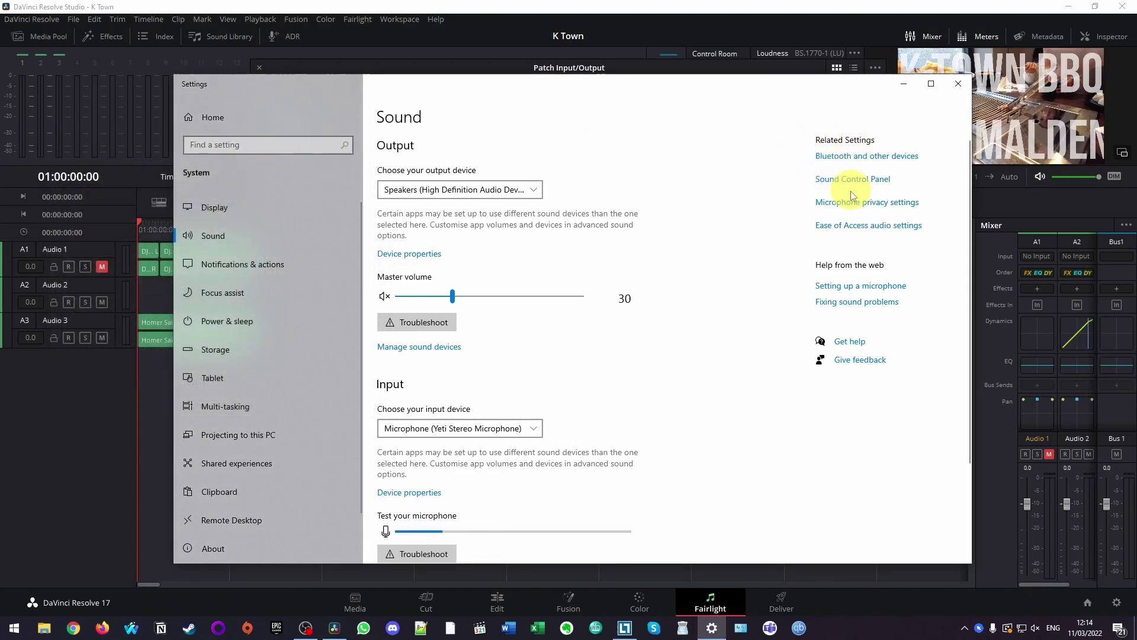
{"action": "left_click", "coordinate": [845, 185]}
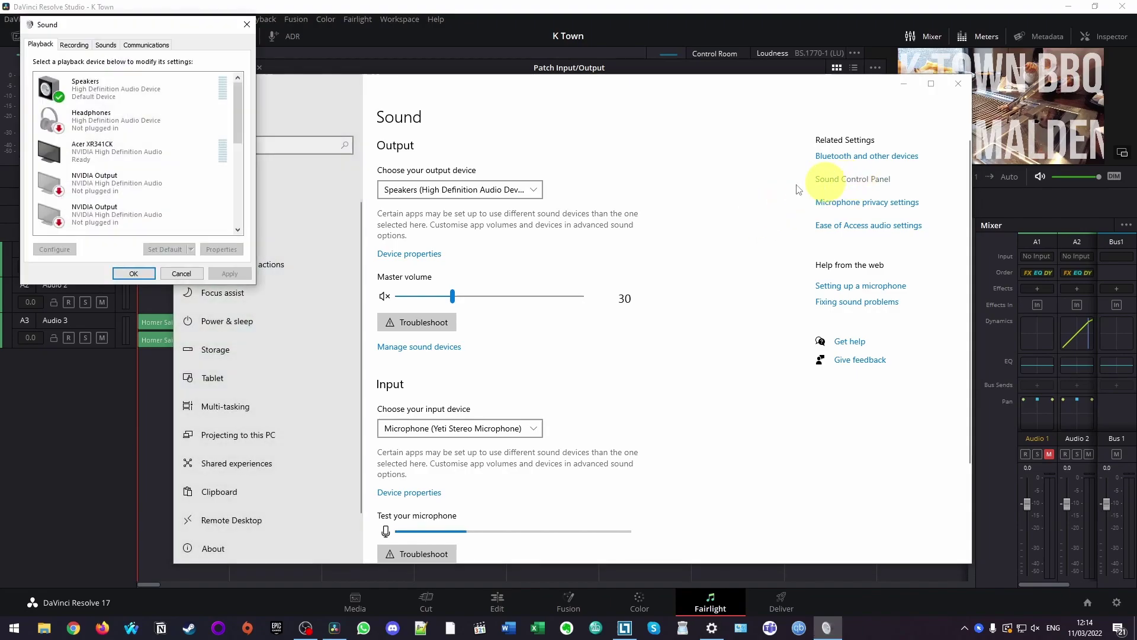
{"action": "left_click_drag", "start_coordinate": [190, 54], "coordinate": [209, 166]}
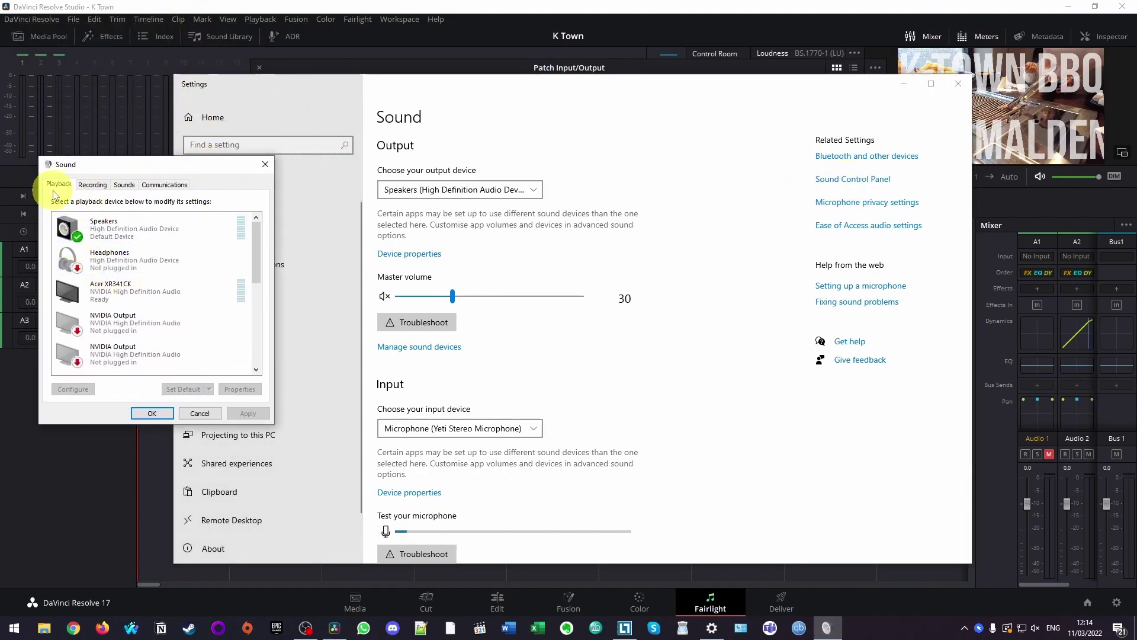
{"action": "left_click", "coordinate": [132, 240]}
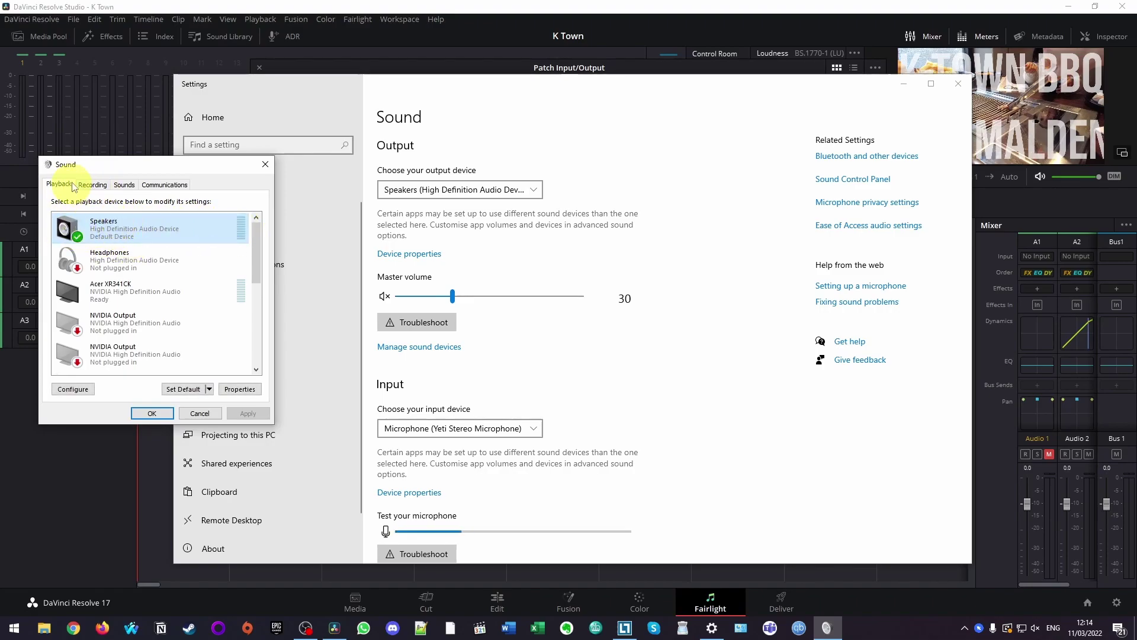
Step: On the Recording tab, set Yeti Stereo Microphone as the sole default, demoting Vengeance 2100
{"action": "left_click", "coordinate": [90, 185]}
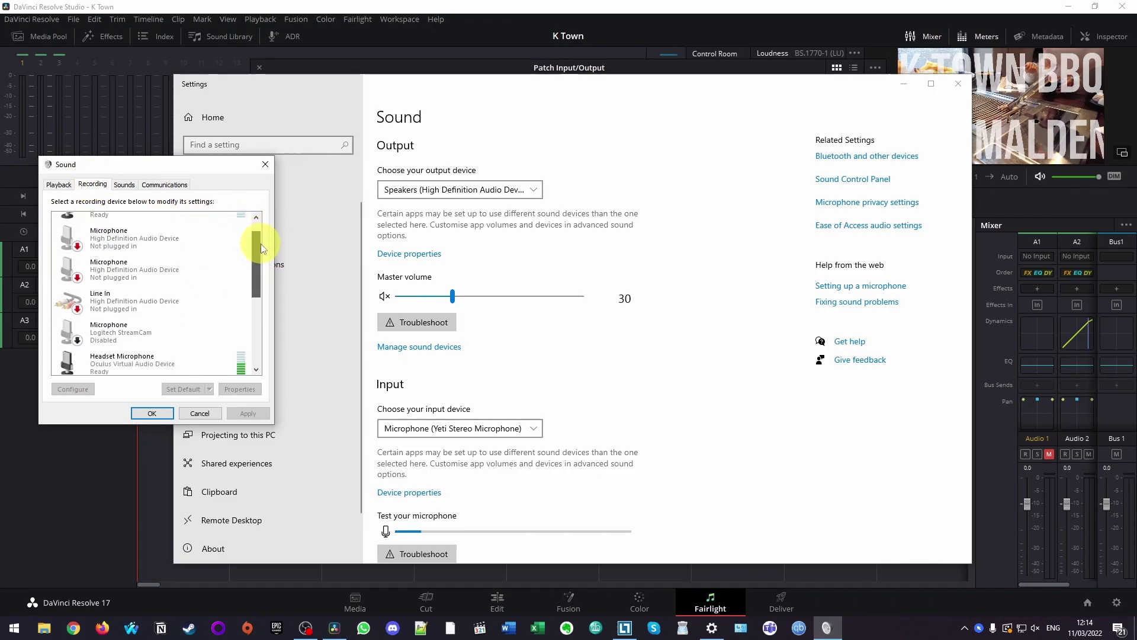
{"action": "left_click_drag", "start_coordinate": [255, 226], "coordinate": [255, 319]}
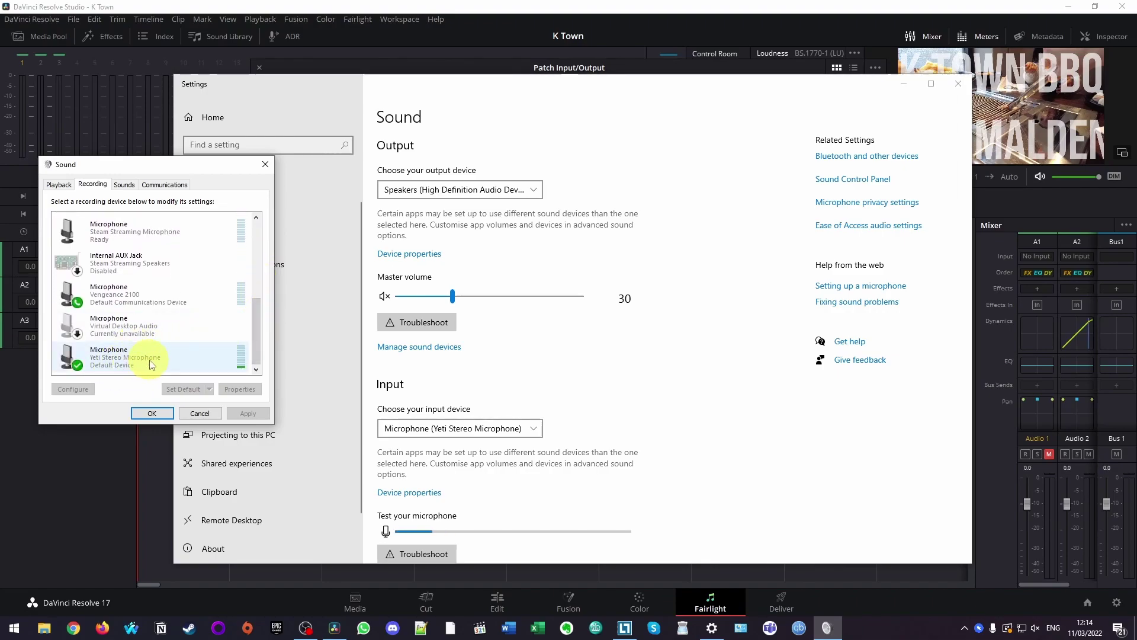
{"action": "left_click", "coordinate": [128, 355]}
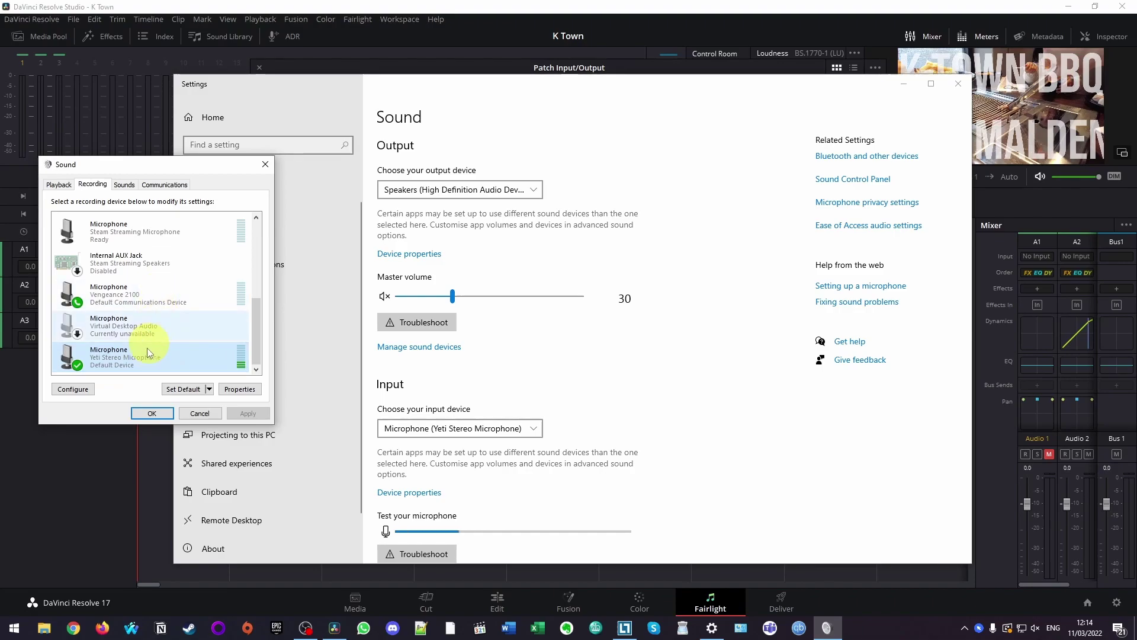
{"action": "left_click", "coordinate": [118, 300]}
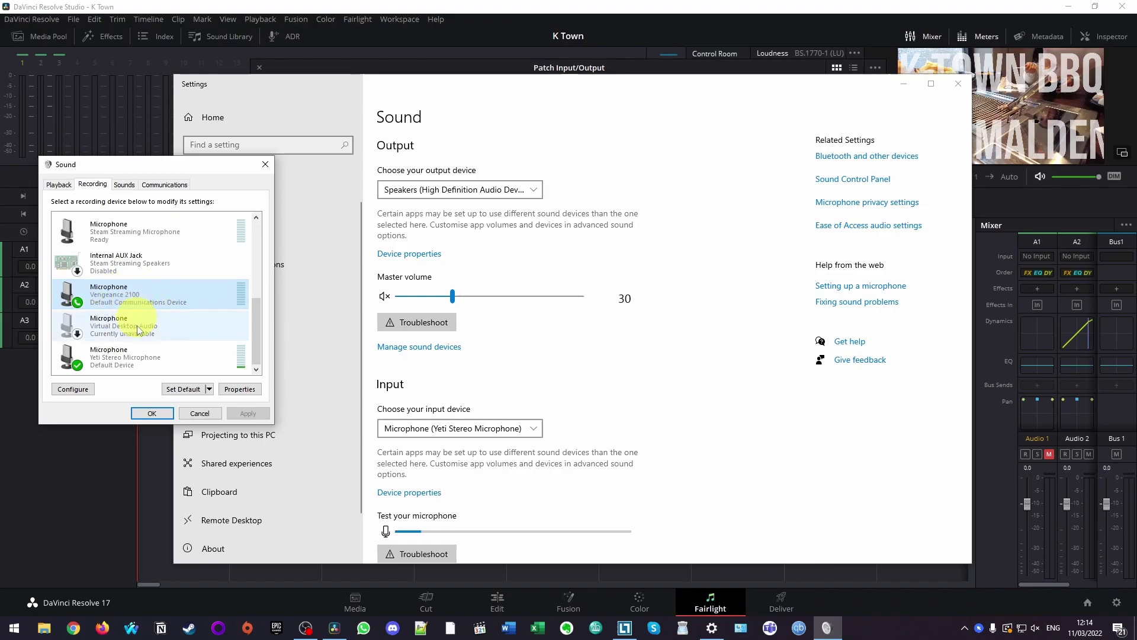
{"action": "left_click", "coordinate": [123, 355]}
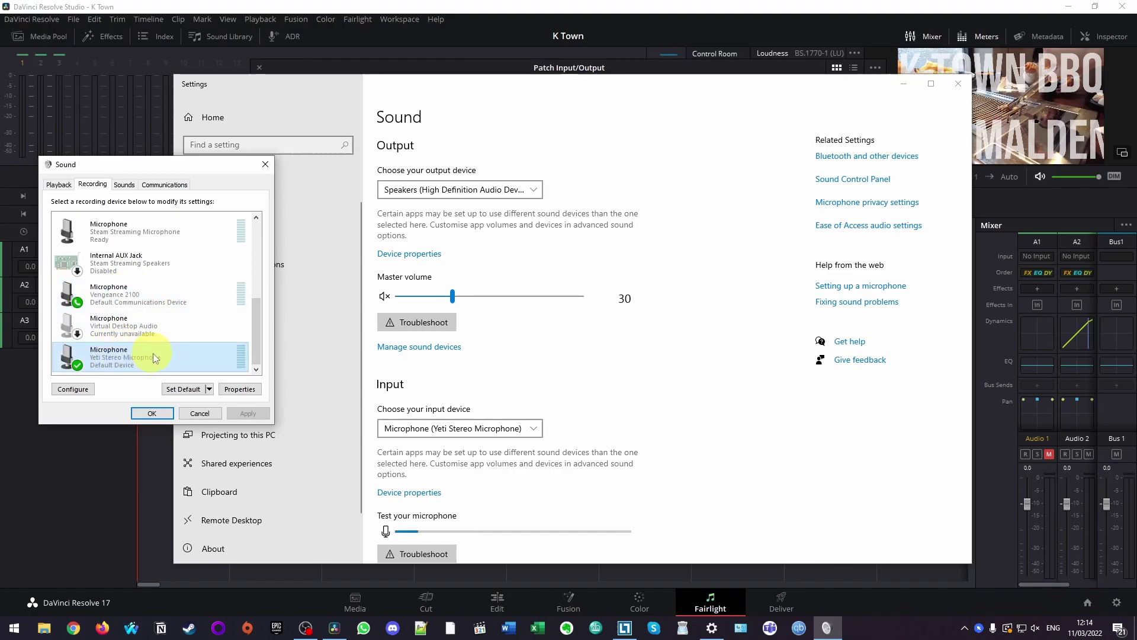
{"action": "left_click", "coordinate": [182, 389]}
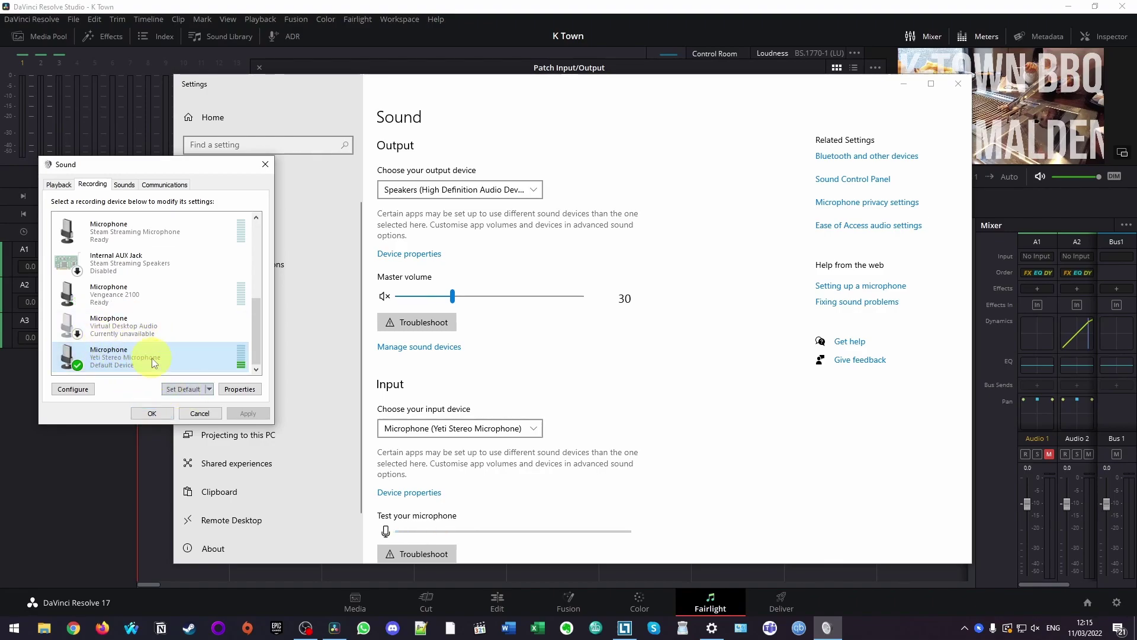
{"action": "left_click", "coordinate": [195, 295]}
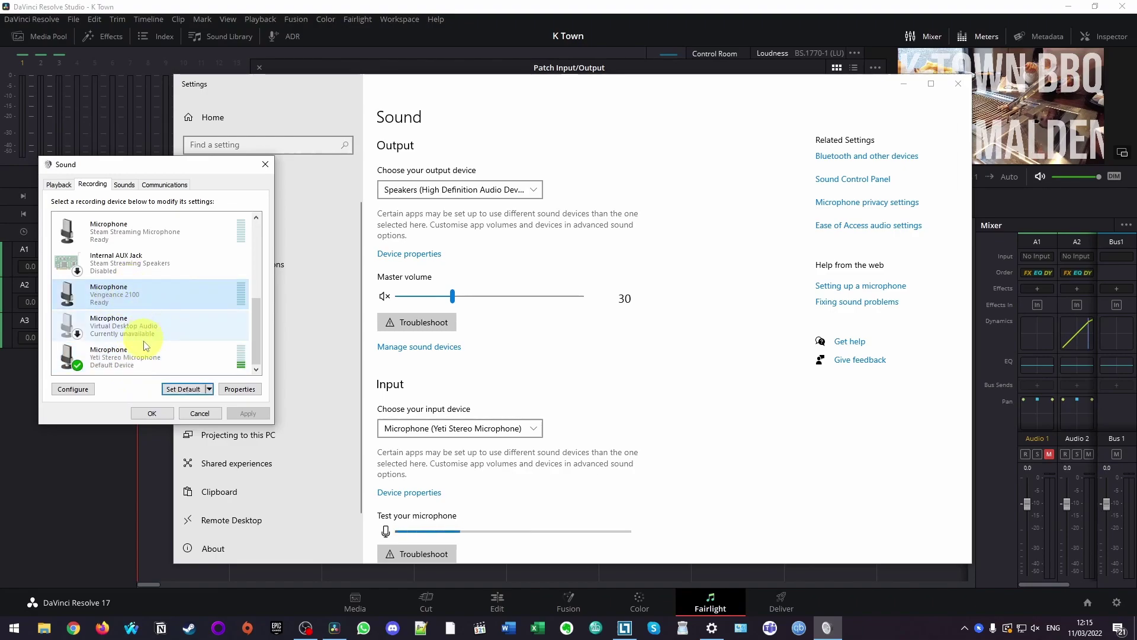
{"action": "left_click", "coordinate": [146, 364]}
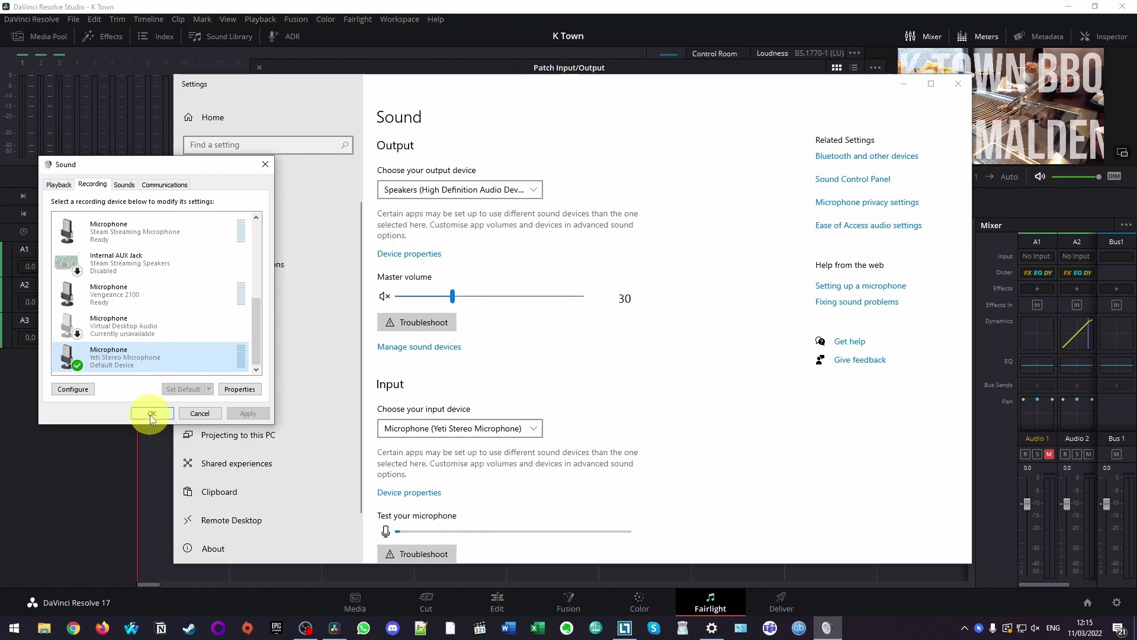
Step: Disable the Vengeance 2100 microphone and check Resolve's patch window
{"action": "left_click", "coordinate": [101, 181]}
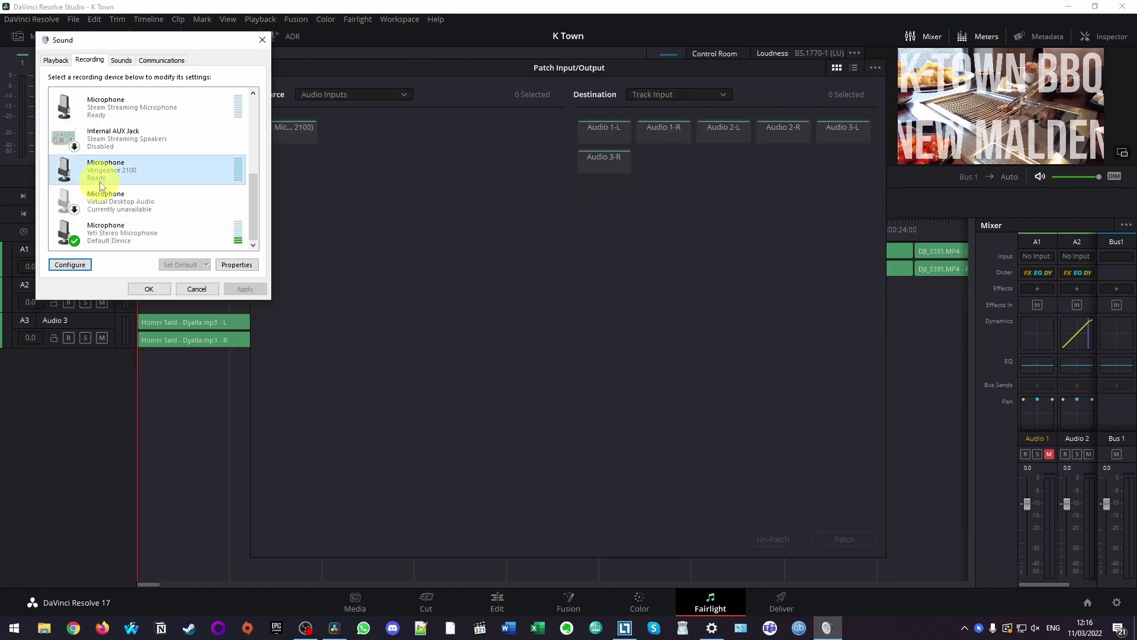
{"action": "right_click", "coordinate": [110, 173]}
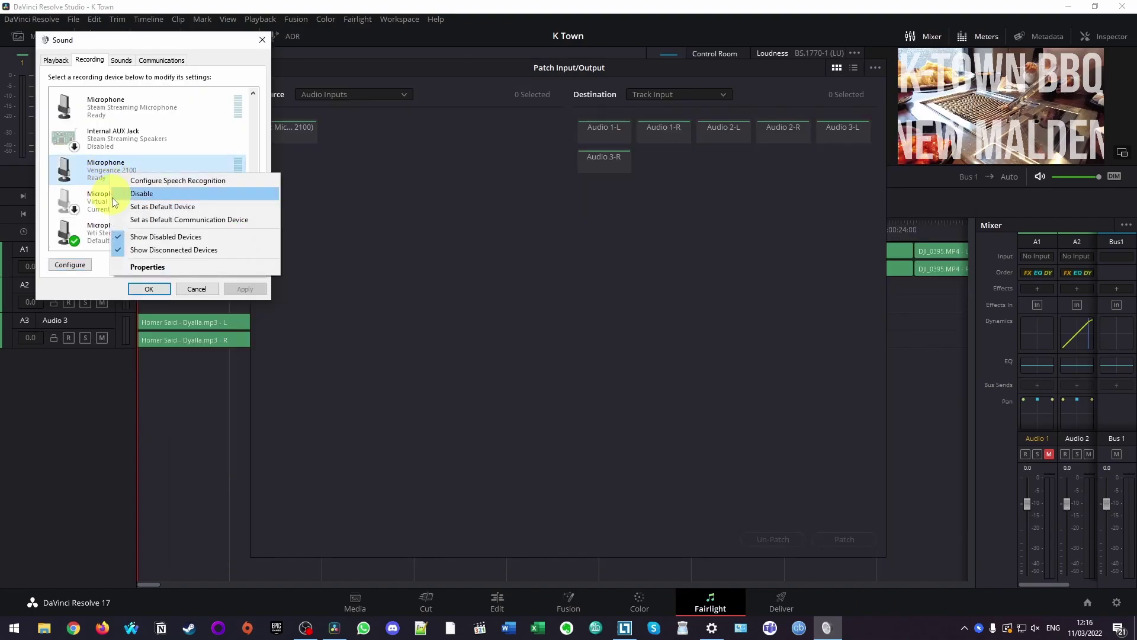
{"action": "left_click", "coordinate": [140, 194]}
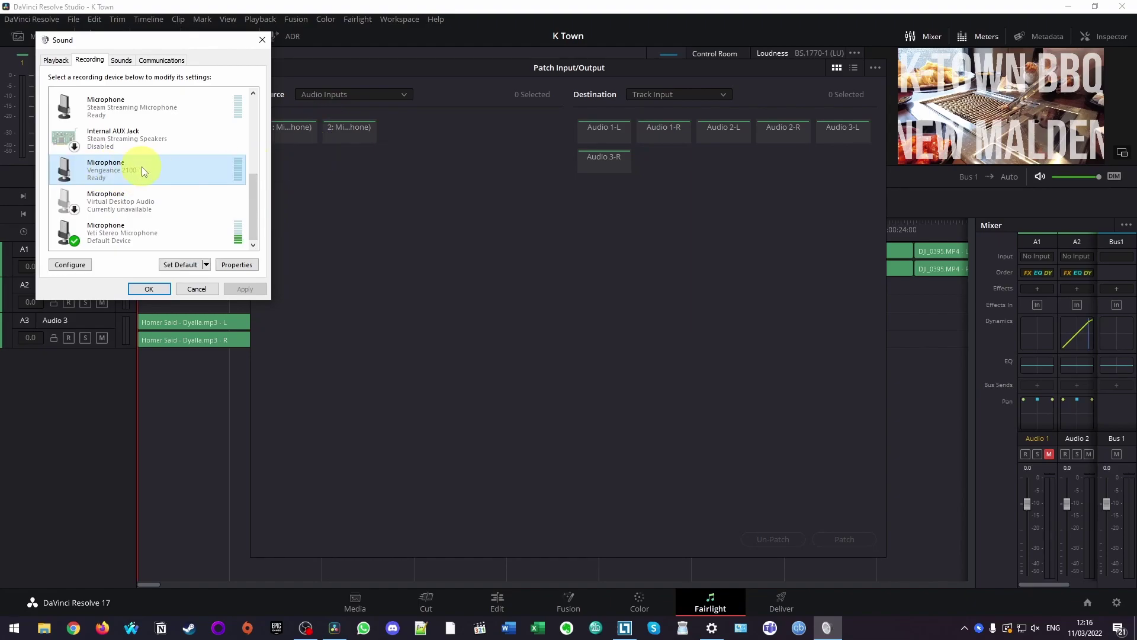
{"action": "left_click", "coordinate": [325, 188]}
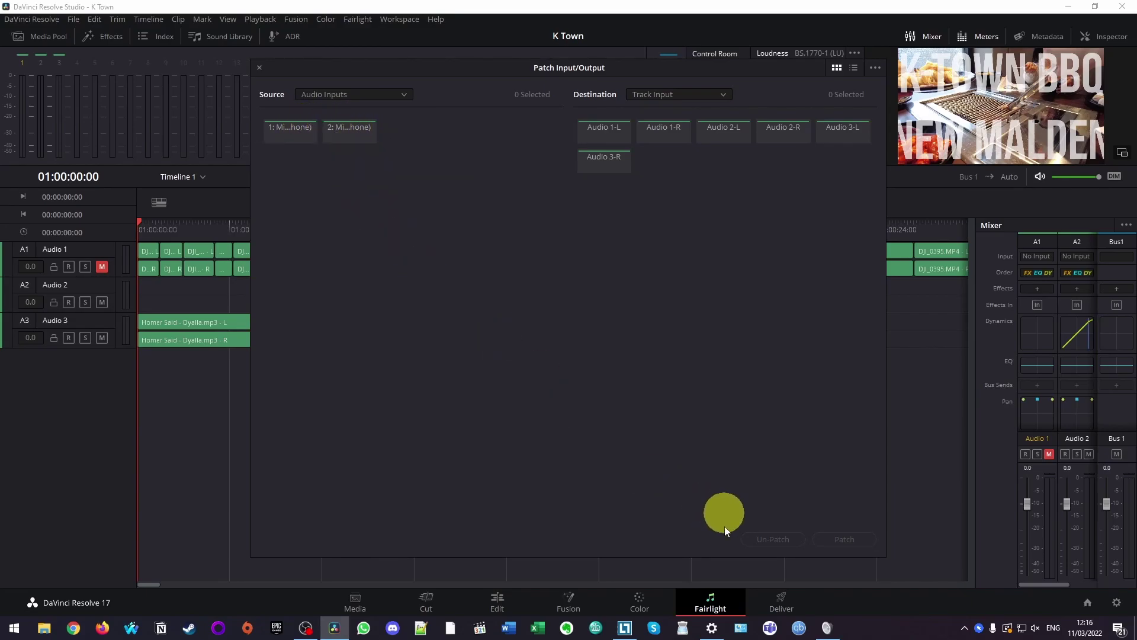
{"action": "left_click", "coordinate": [711, 628]}
Step: Re-enable the Vengeance 2100 microphone and close the Sound dialog
{"action": "right_click", "coordinate": [106, 175]}
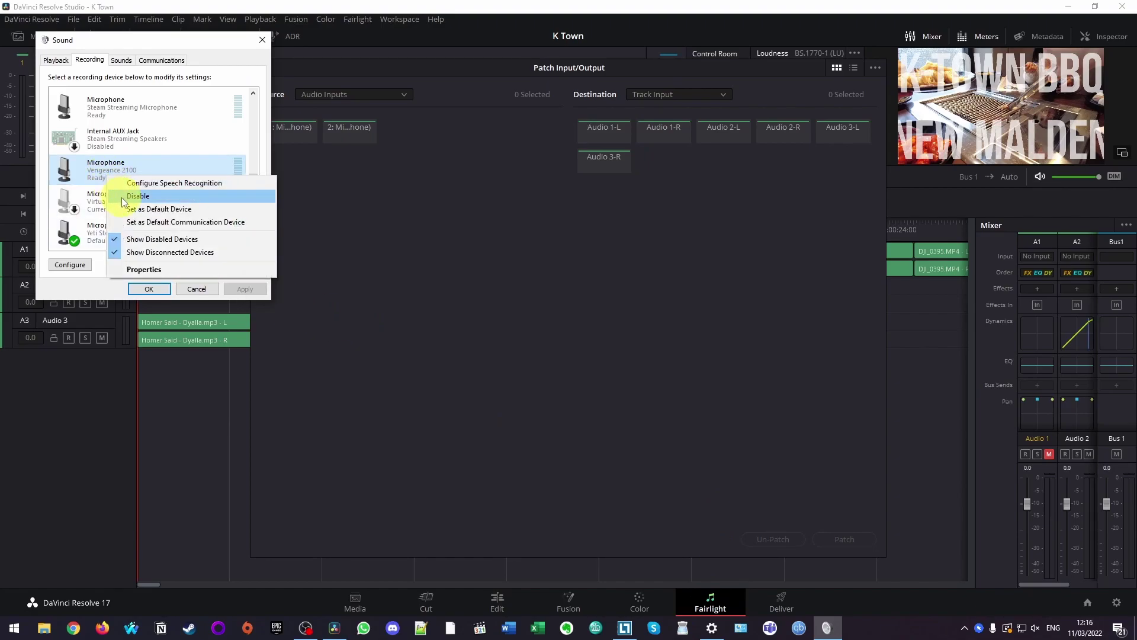
{"action": "left_click", "coordinate": [123, 198]}
{"action": "right_click", "coordinate": [116, 166]}
{"action": "left_click", "coordinate": [133, 165]}
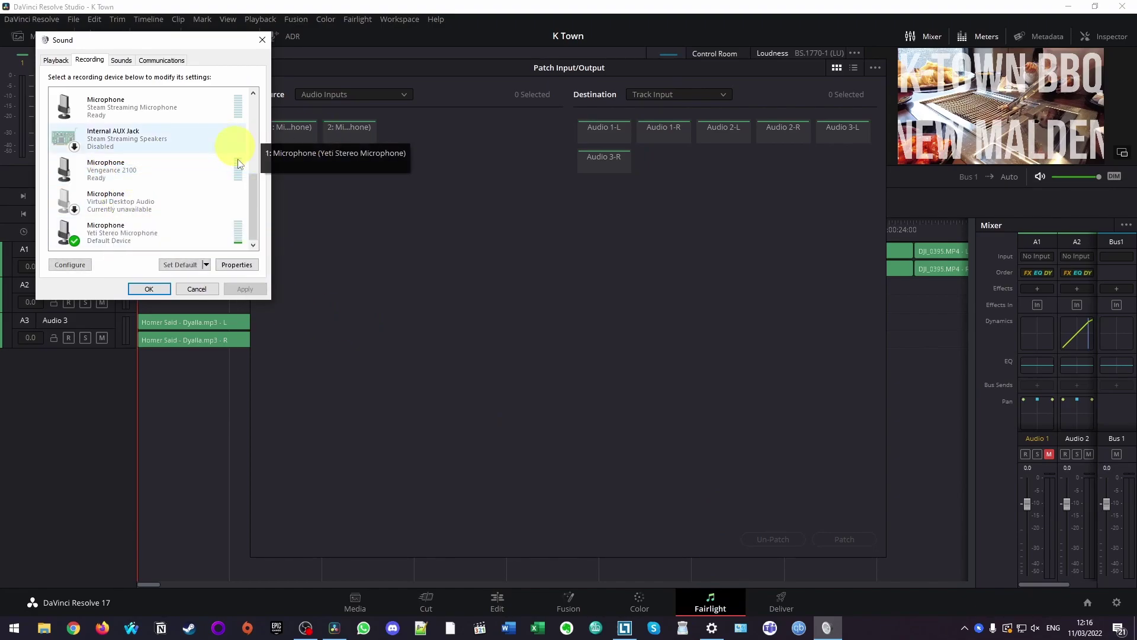
{"action": "left_click", "coordinate": [143, 234]}
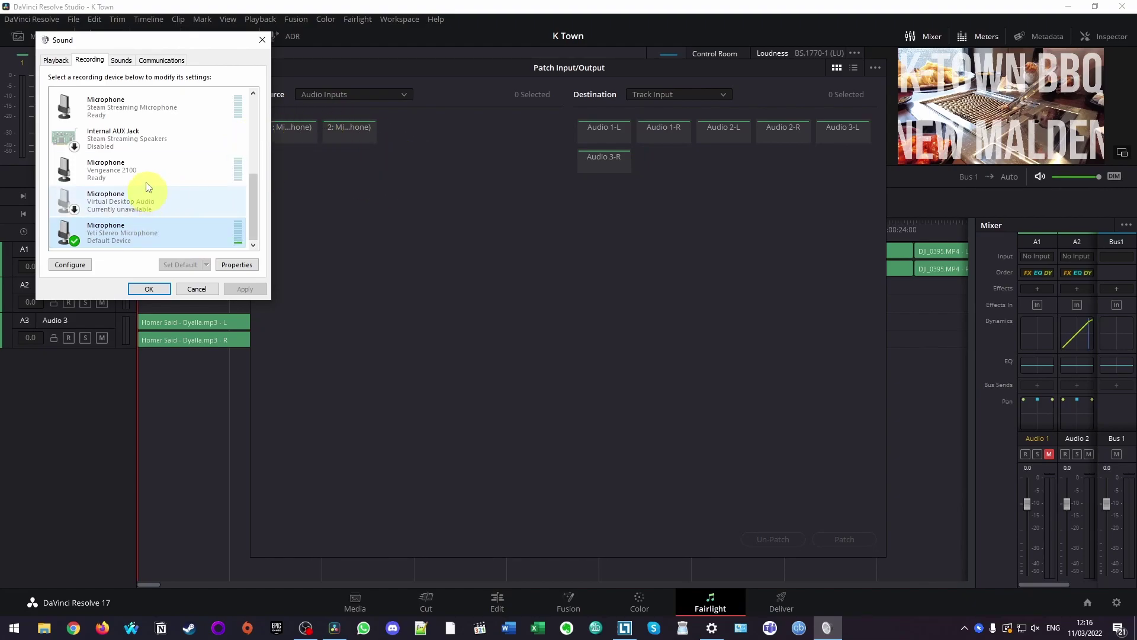
{"action": "left_click", "coordinate": [132, 166]}
{"action": "key", "text": "Return"}
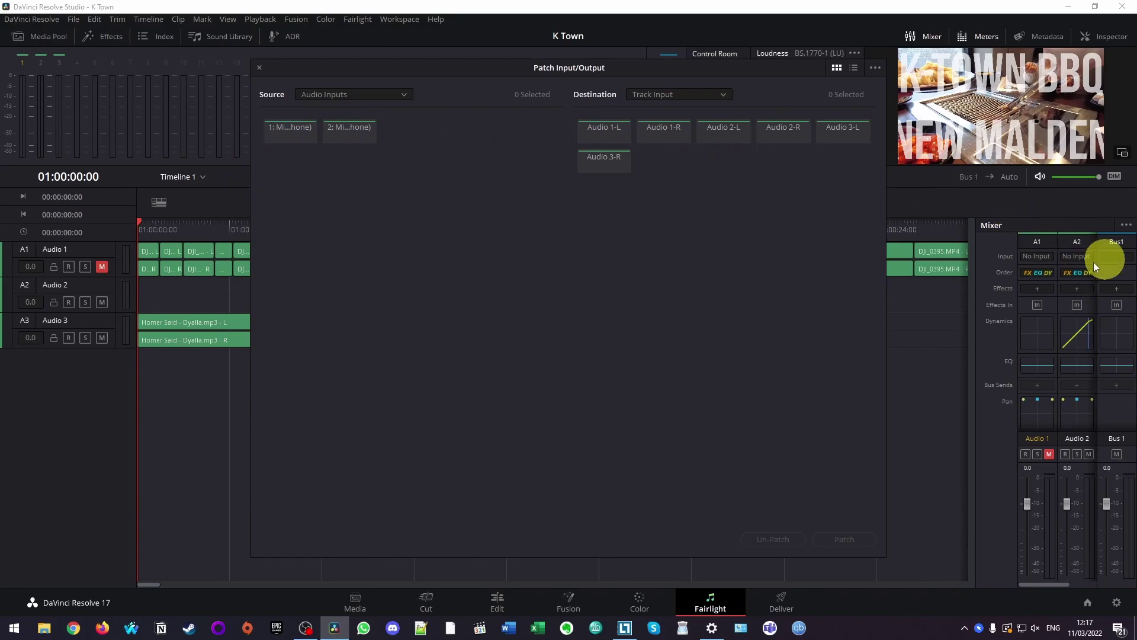
Step: Patch both microphone sources to Audio 2-L and Audio 2-R
{"action": "left_click", "coordinate": [289, 132]}
{"action": "left_click", "coordinate": [348, 130]}
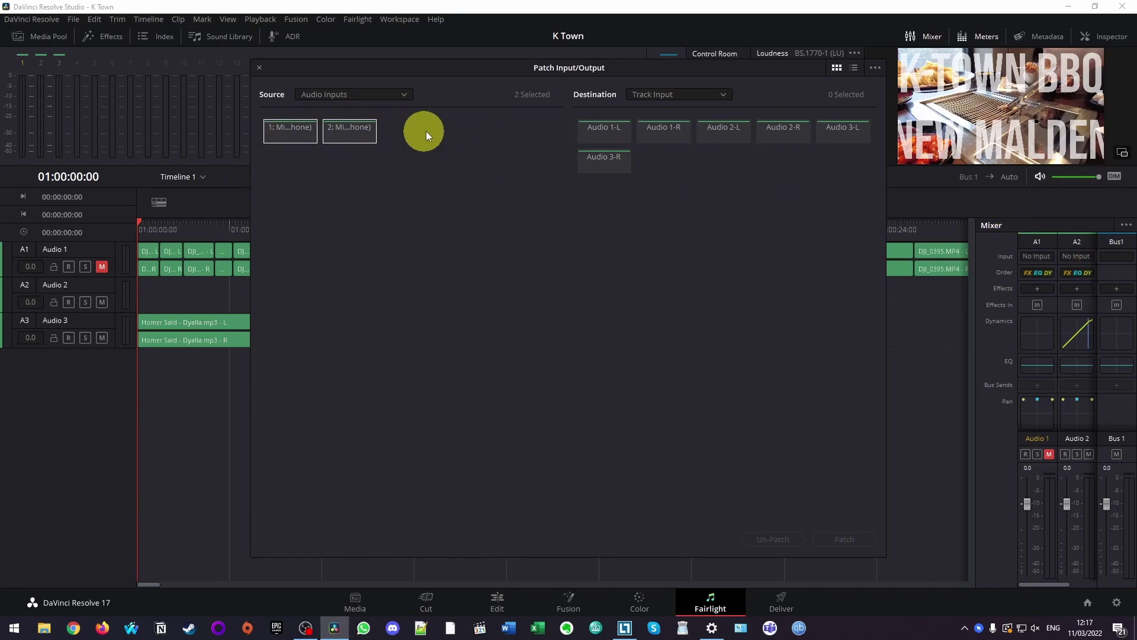
{"action": "left_click", "coordinate": [734, 136]}
{"action": "left_click", "coordinate": [777, 132]}
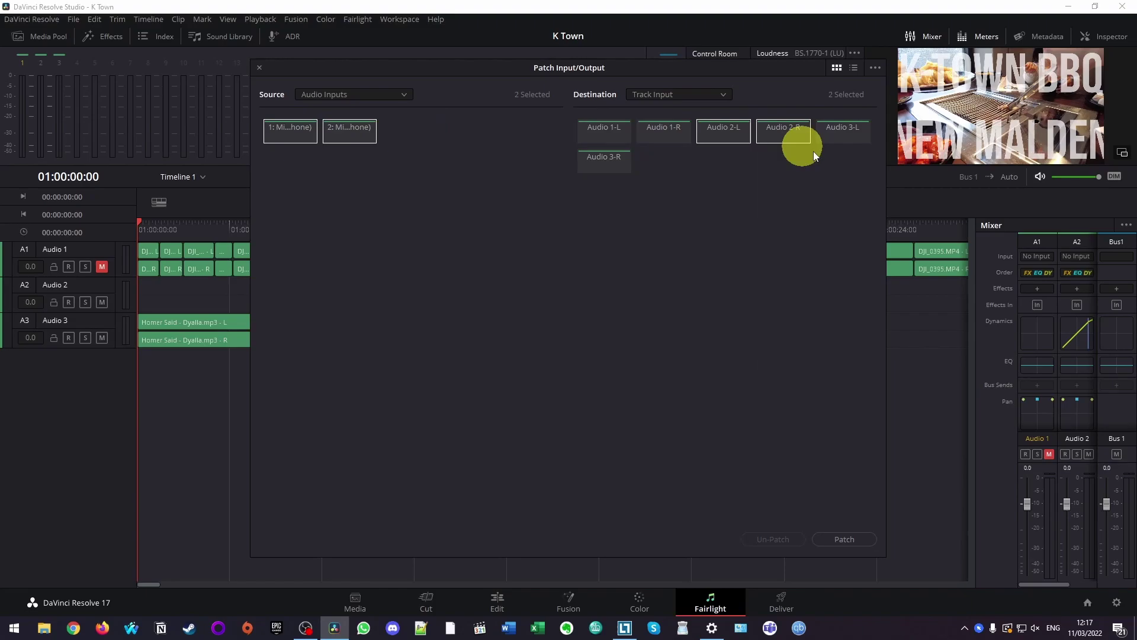
{"action": "left_click", "coordinate": [859, 540]}
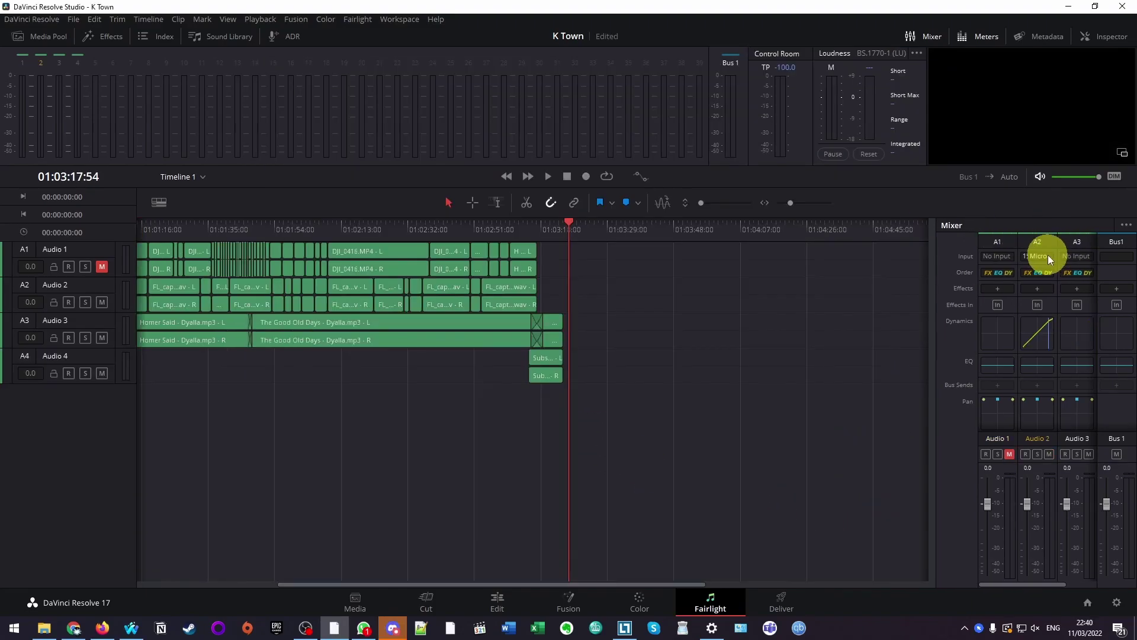
Step: Reopen Audio 2's patch window from the A2 input menu to verify, then close it
{"action": "left_click", "coordinate": [1035, 256]}
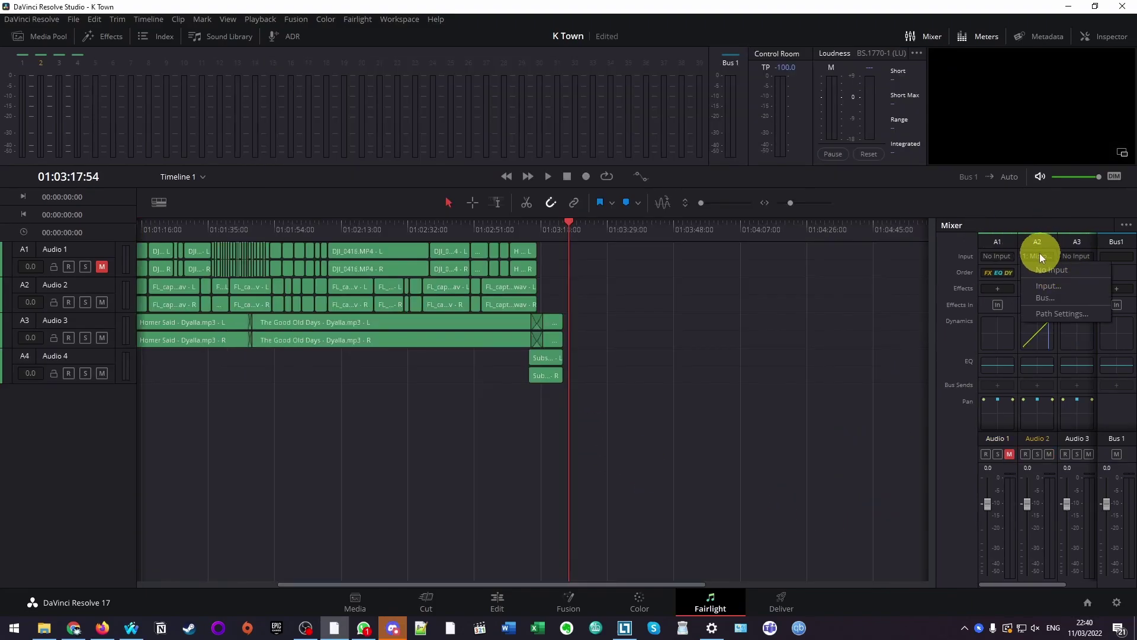
{"action": "left_click", "coordinate": [1054, 285]}
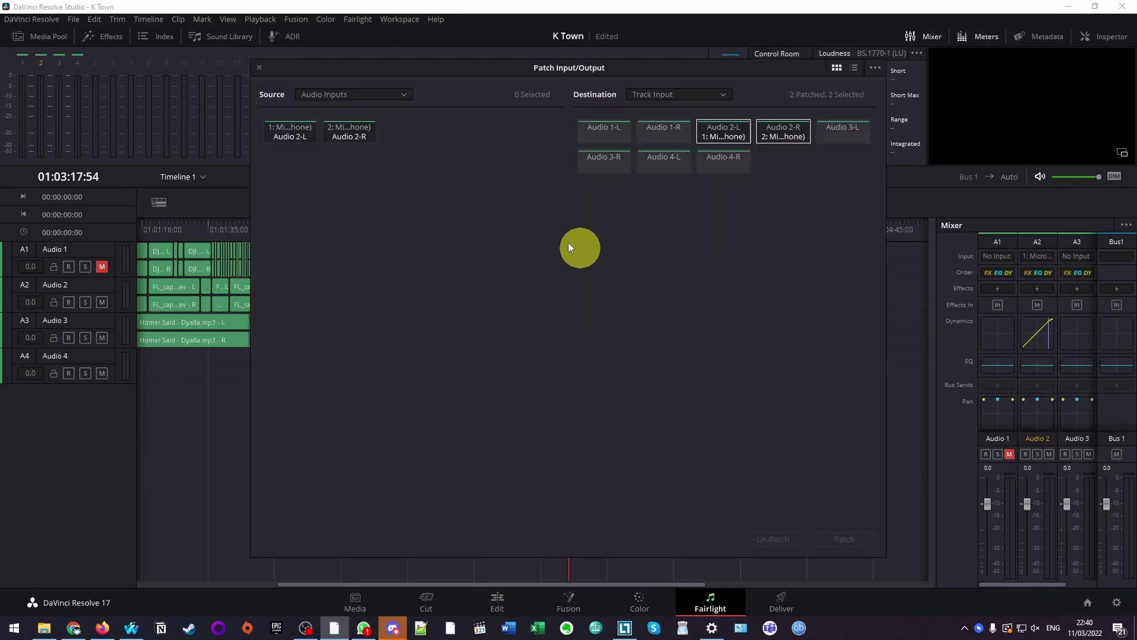
{"action": "left_click", "coordinate": [261, 68]}
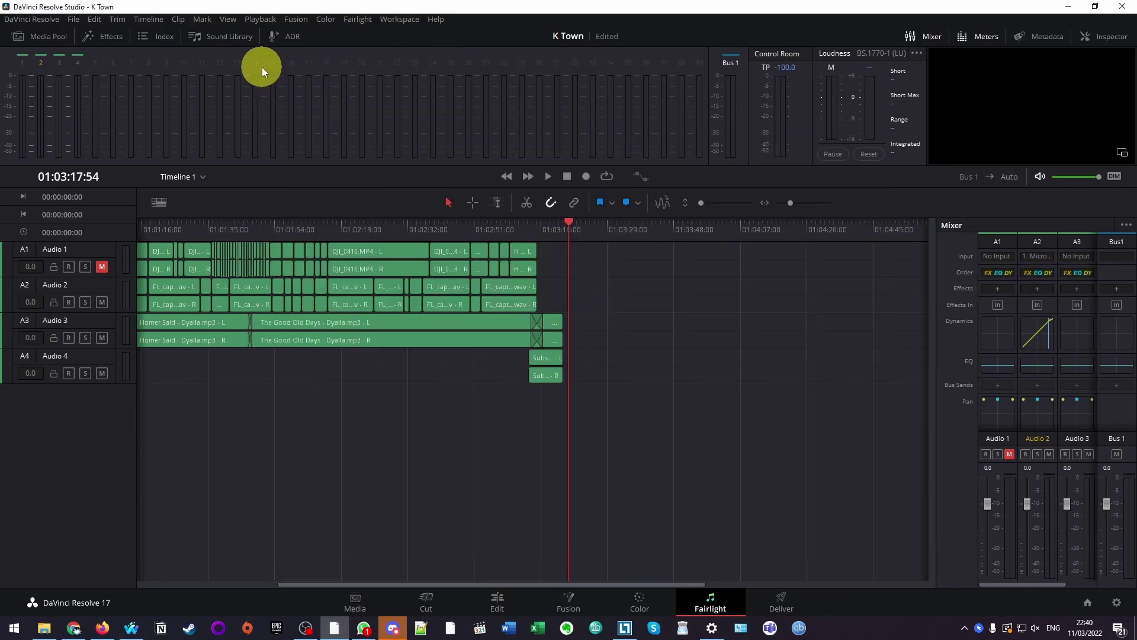
Step: Arm Audio 2, record and stop a short voice clip, then drag the playhead back to it
{"action": "left_click", "coordinate": [69, 302]}
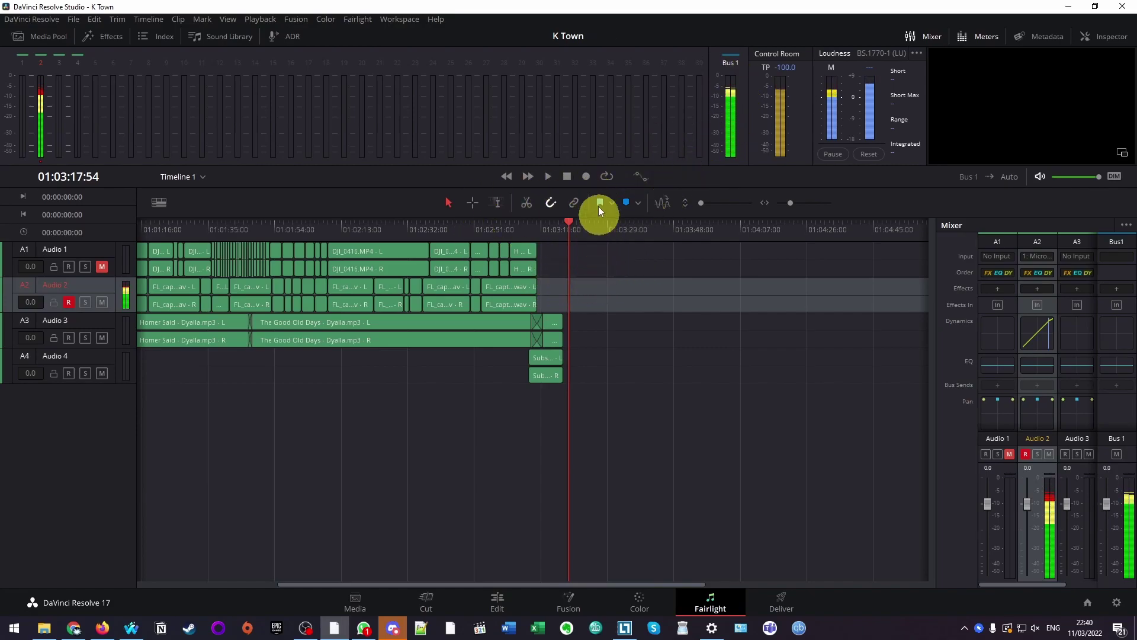
{"action": "left_click", "coordinate": [585, 176]}
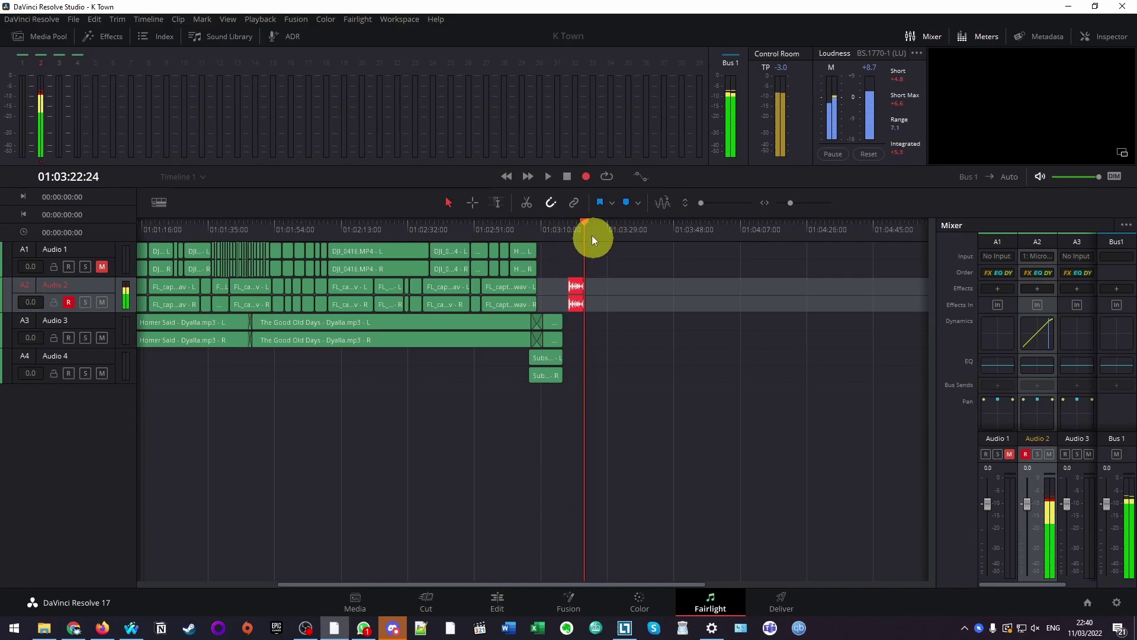
{"action": "left_click", "coordinate": [567, 176]}
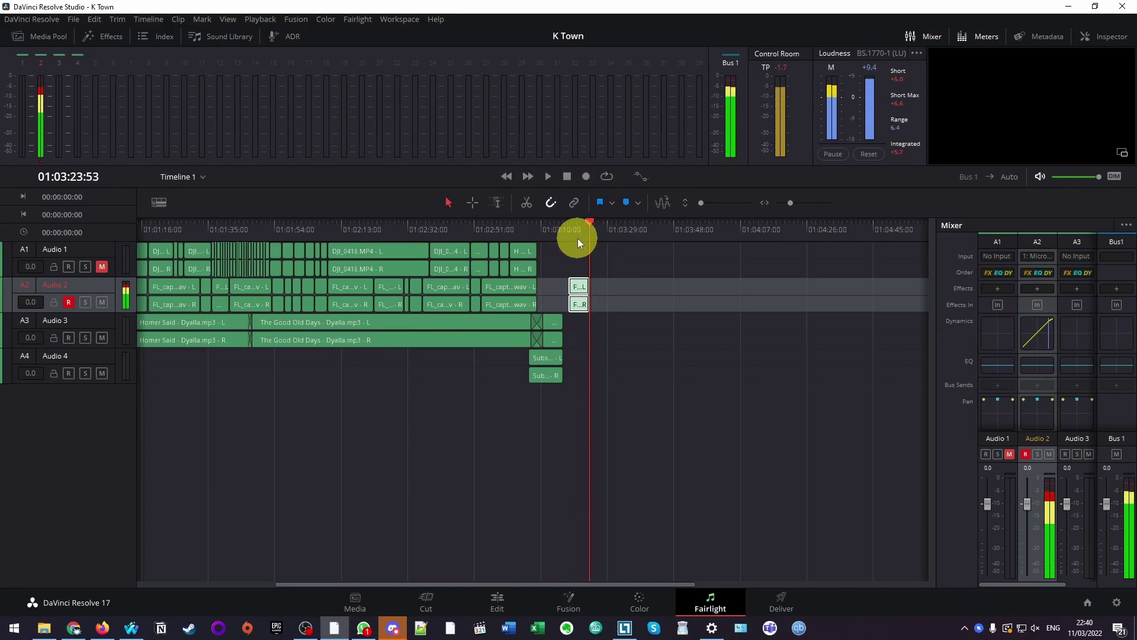
{"action": "left_click_drag", "start_coordinate": [578, 236], "coordinate": [582, 233]}
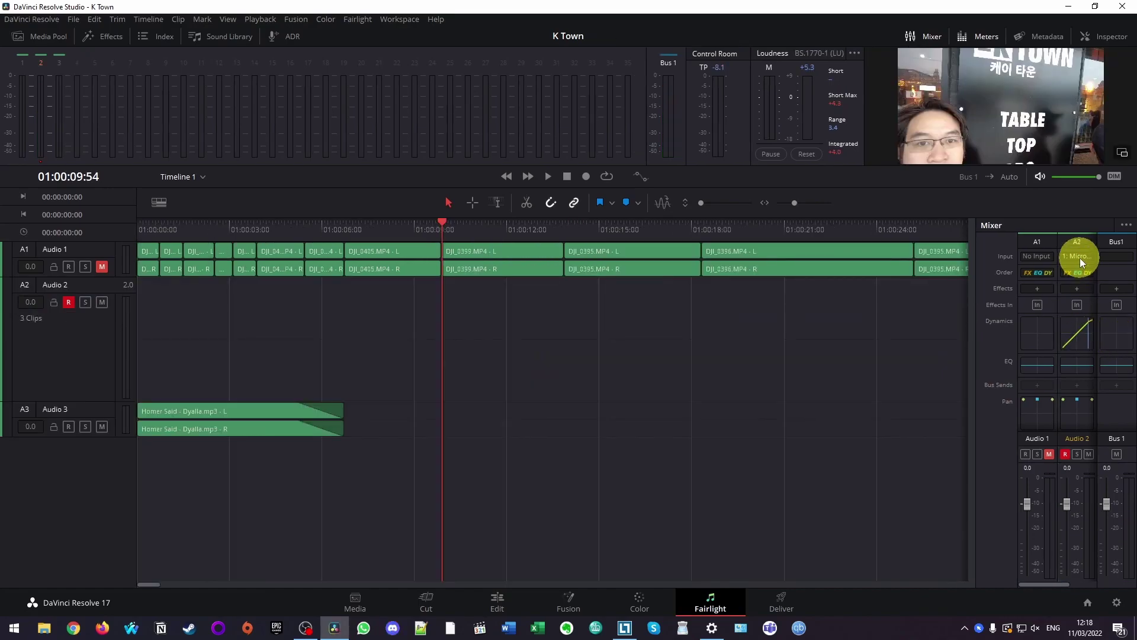
{"action": "left_click", "coordinate": [1079, 258]}
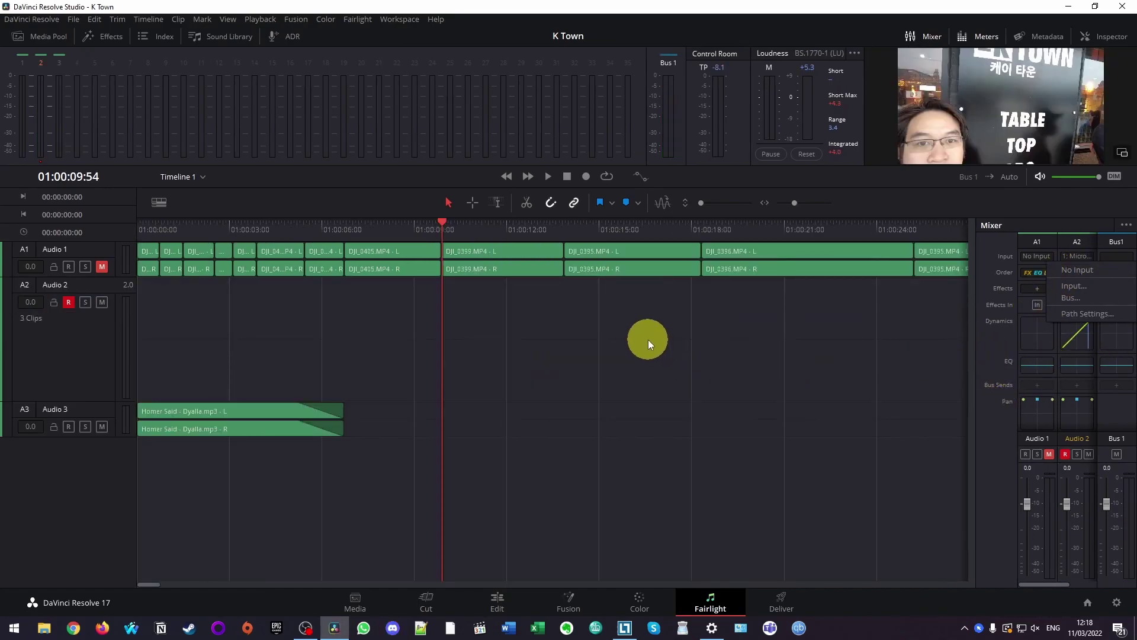
Step: Close the A2 input dropdown, keeping the microphone as Audio 2's input
{"action": "left_click", "coordinate": [636, 370]}
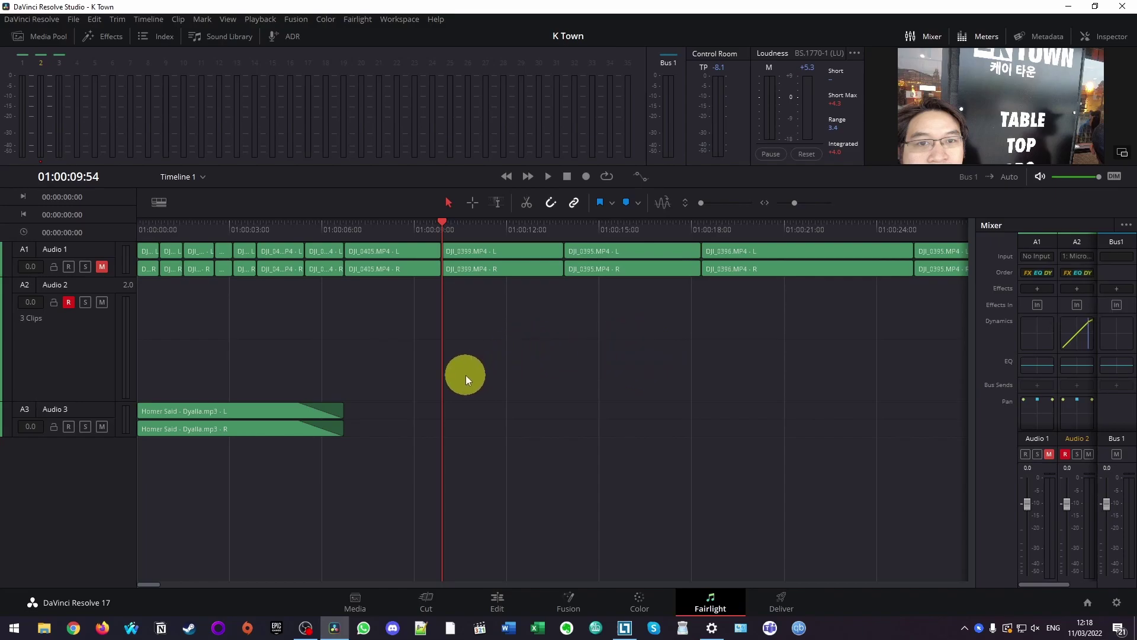